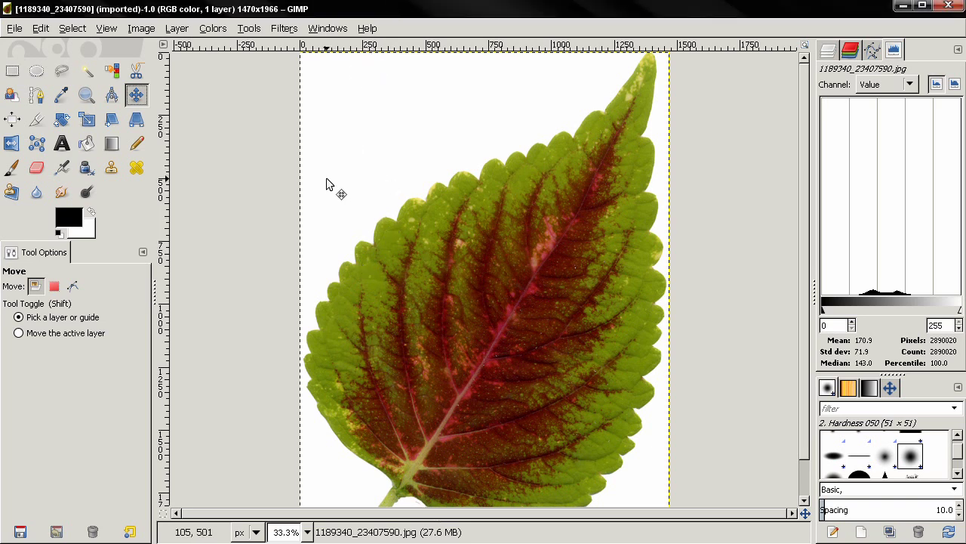
# Review the Default Grid preferences, then the Default Image page (640 × 400 px, 72 ppi RGB)
pyautogui.click(45, 29)
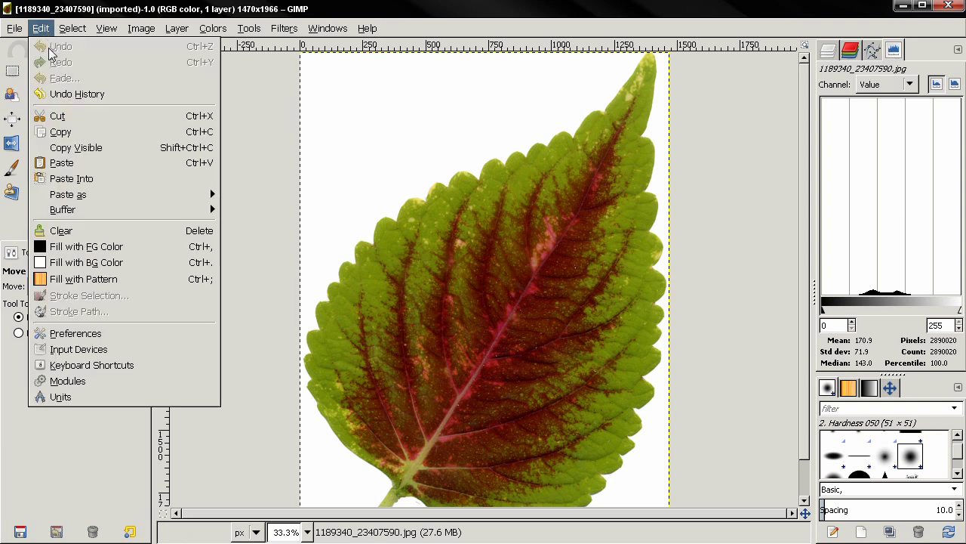
pyautogui.click(98, 333)
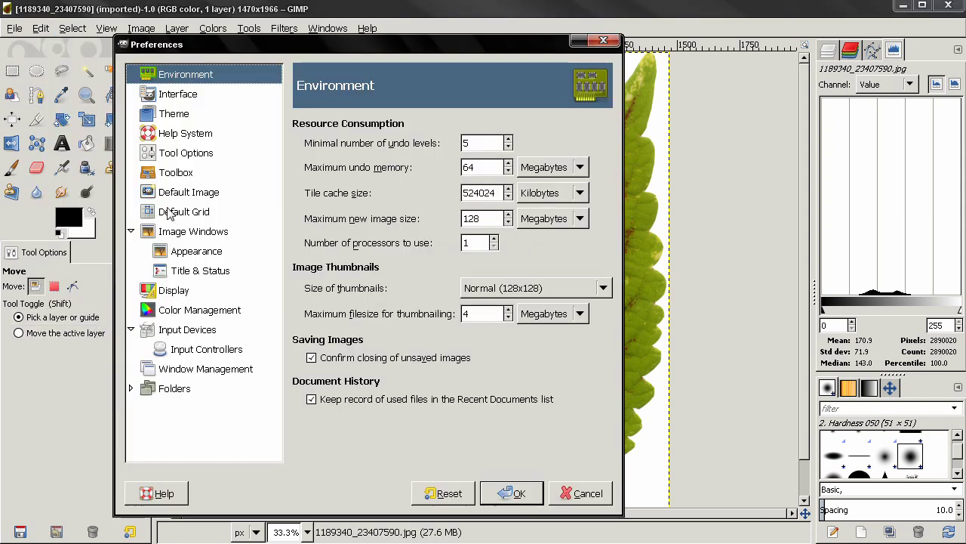
pyautogui.click(172, 214)
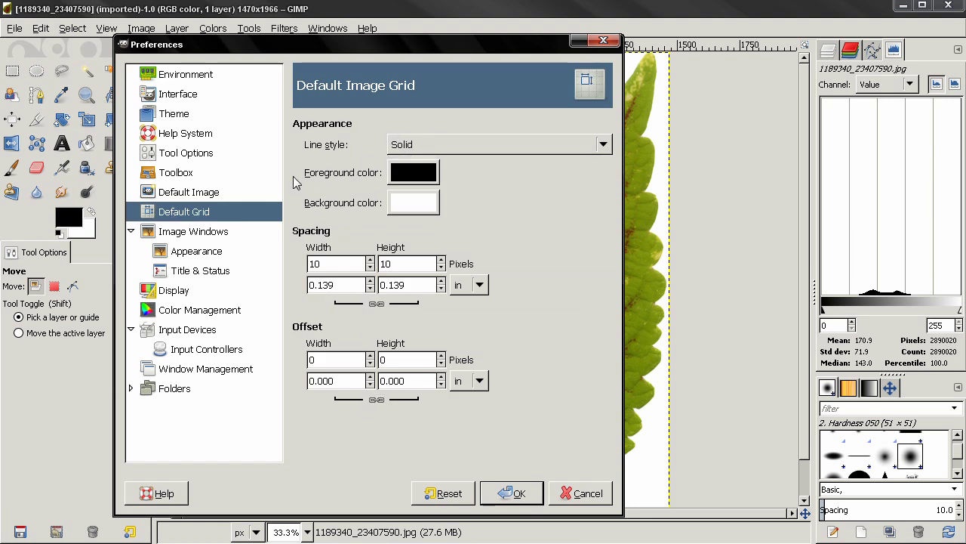
pyautogui.click(209, 198)
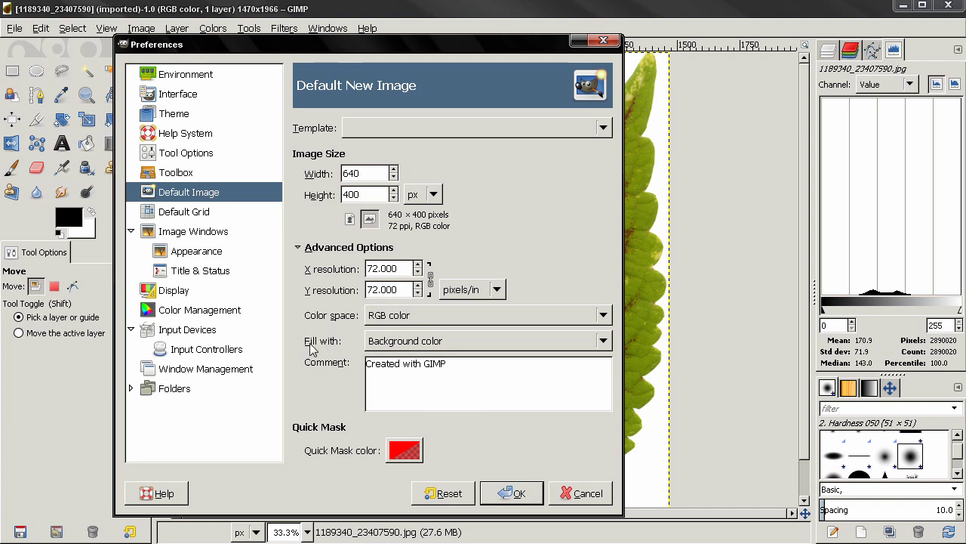
pyautogui.click(384, 342)
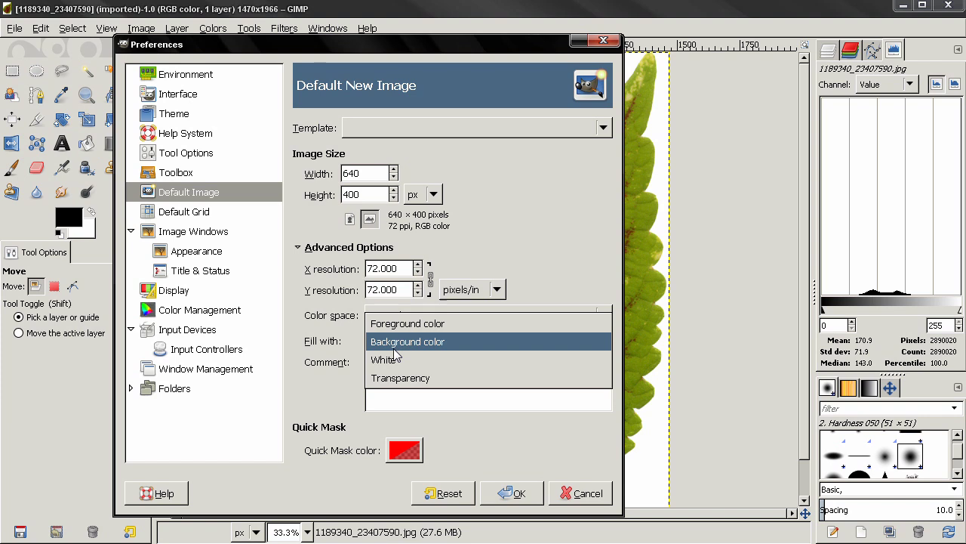
pyautogui.click(207, 216)
pyautogui.click(208, 215)
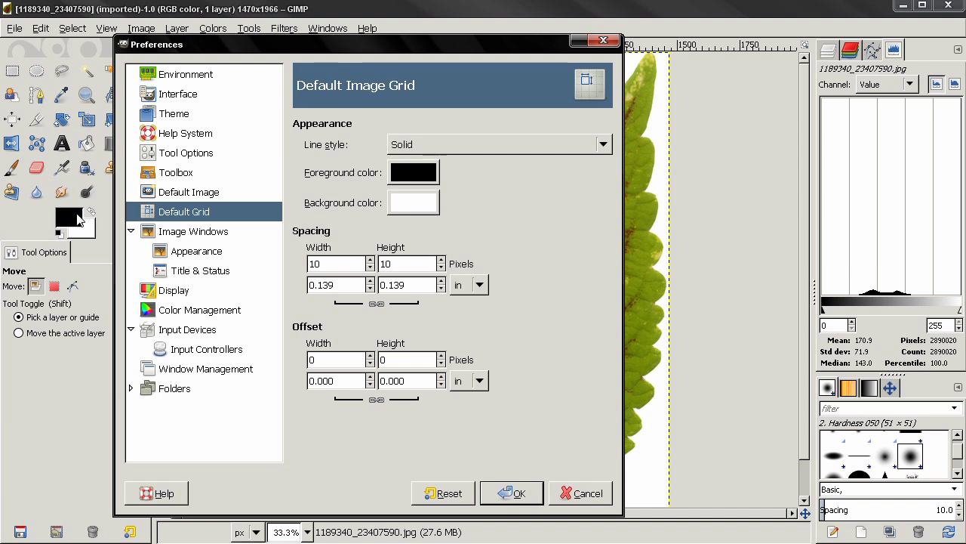
pyautogui.click(184, 195)
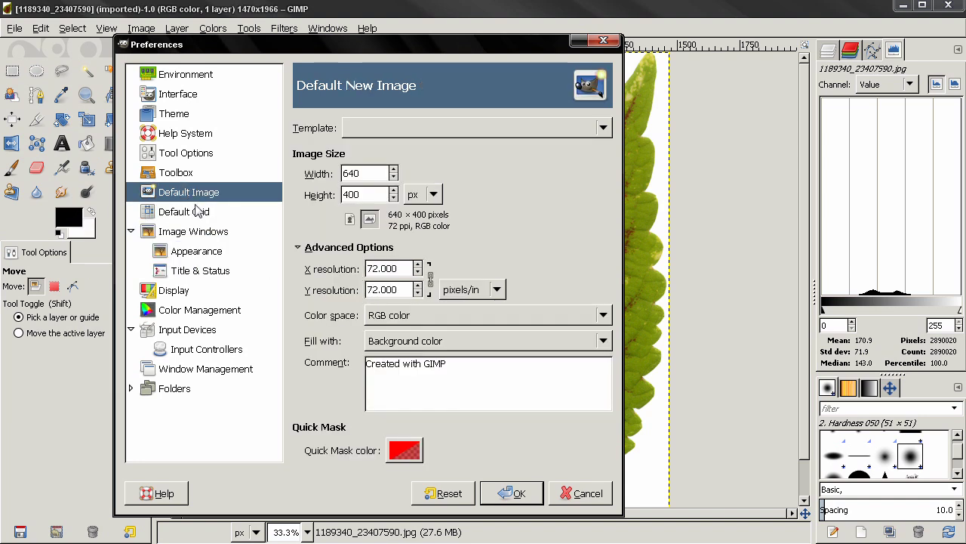
pyautogui.click(374, 342)
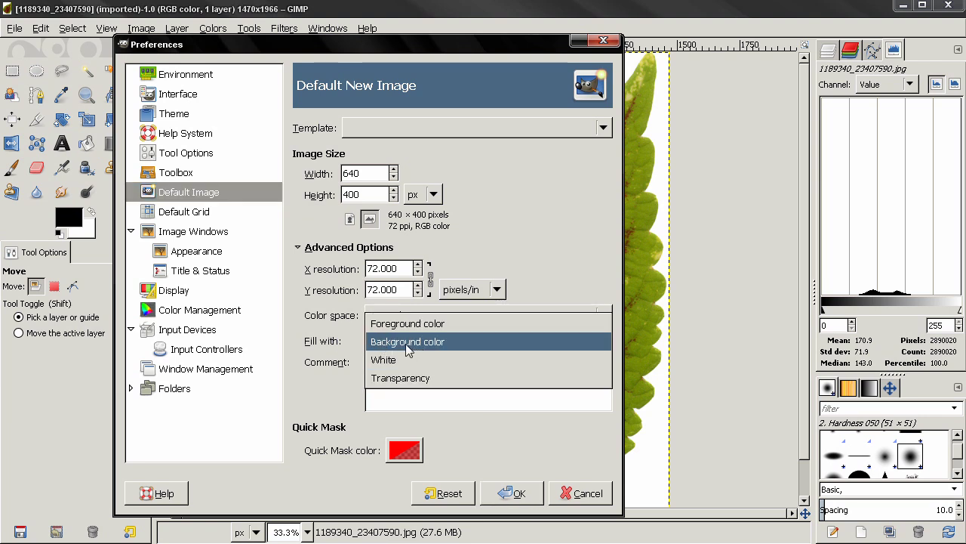
# Cancel Preferences and set the background colour to pure red (ff0000)
pyautogui.click(585, 500)
pyautogui.click(585, 501)
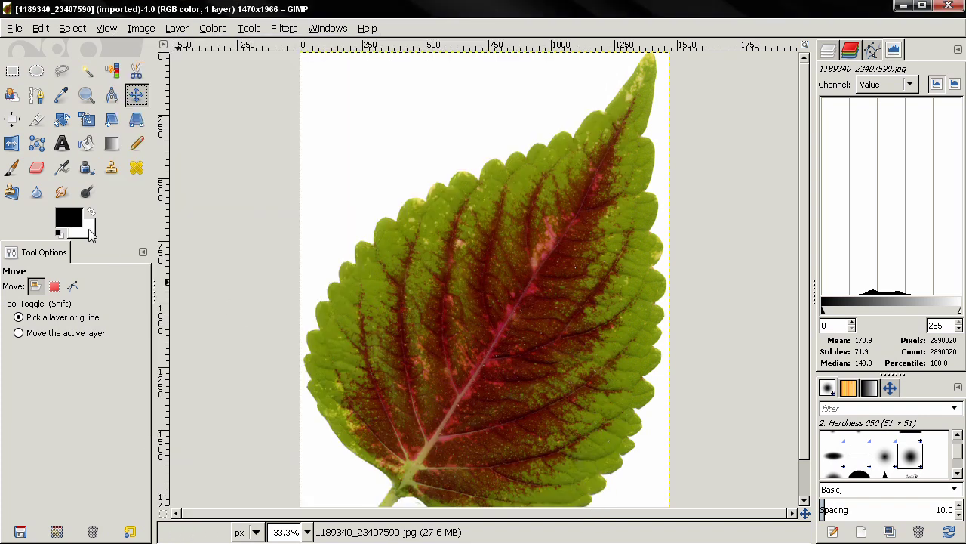
pyautogui.click(92, 231)
pyautogui.moveTo(93, 236); pyautogui.dragTo(197, 123)
pyautogui.click(249, 316)
# Create a red-filled 1470 × 1966 test image, then close it to return to the leaf photo
pyautogui.click(15, 28)
pyautogui.click(34, 46)
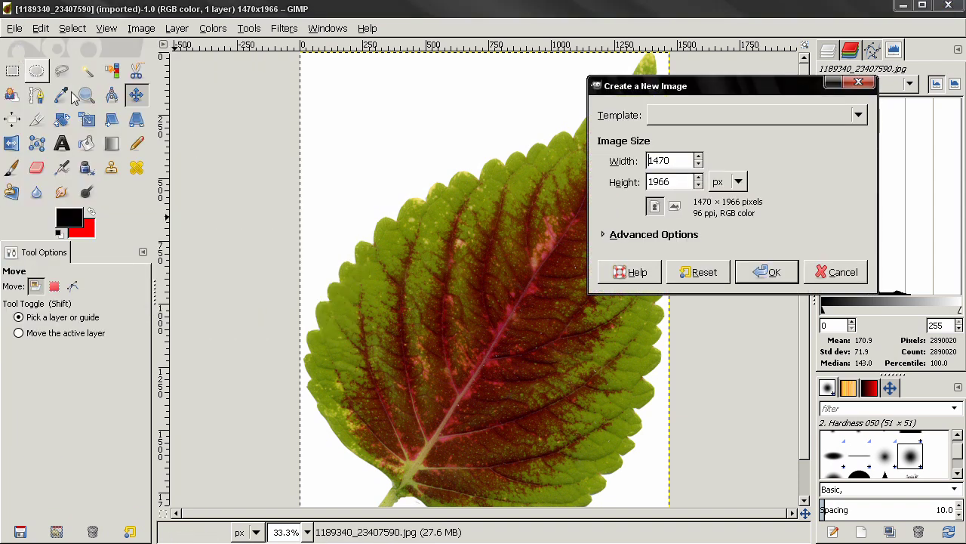
pyautogui.click(764, 272)
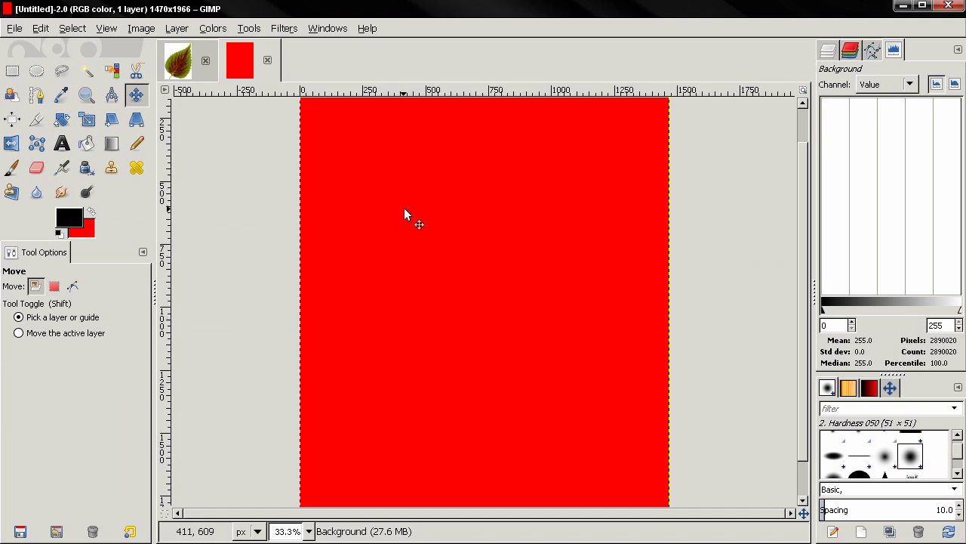
pyautogui.click(267, 60)
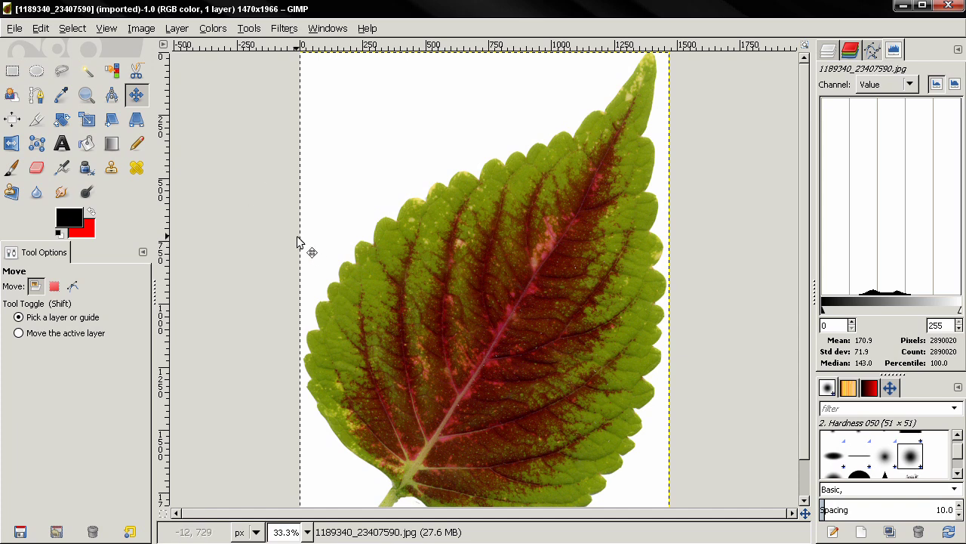
# Open the Default Grid preferences page and shift the Preferences window aside
pyautogui.click(41, 28)
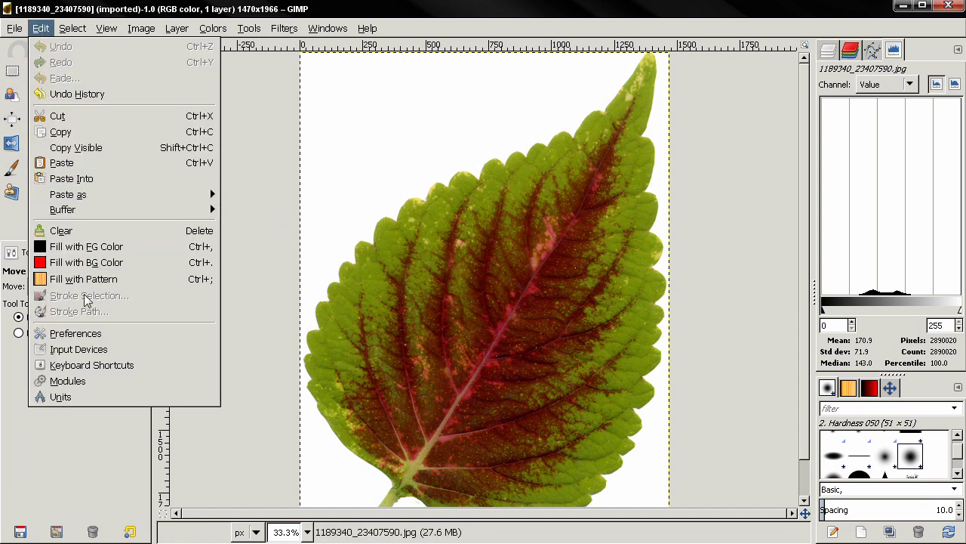
pyautogui.click(87, 336)
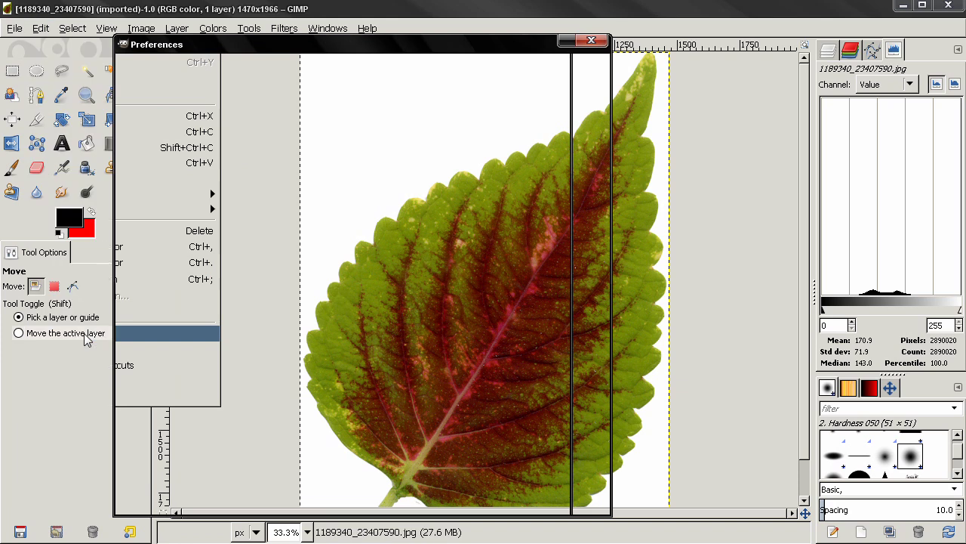
pyautogui.click(182, 215)
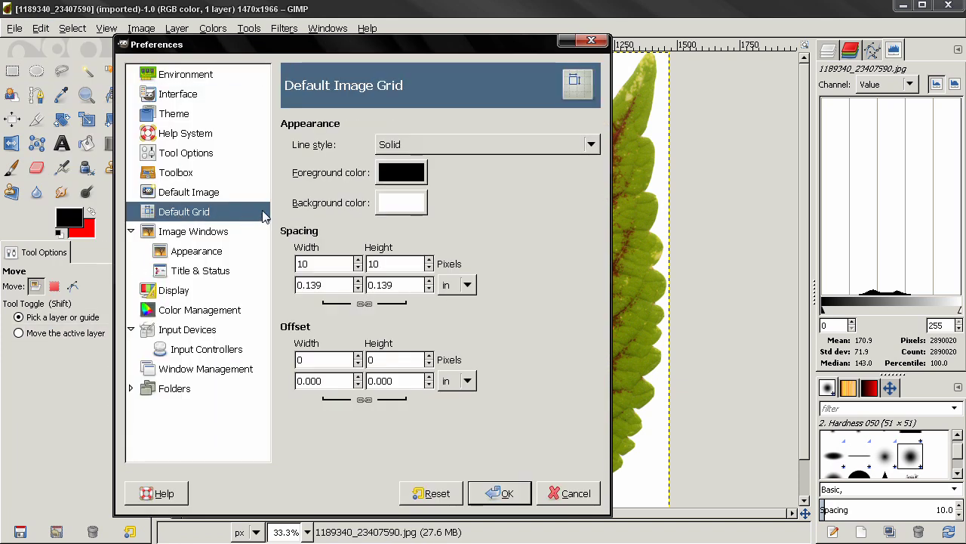
pyautogui.moveTo(261, 44); pyautogui.dragTo(251, 50)
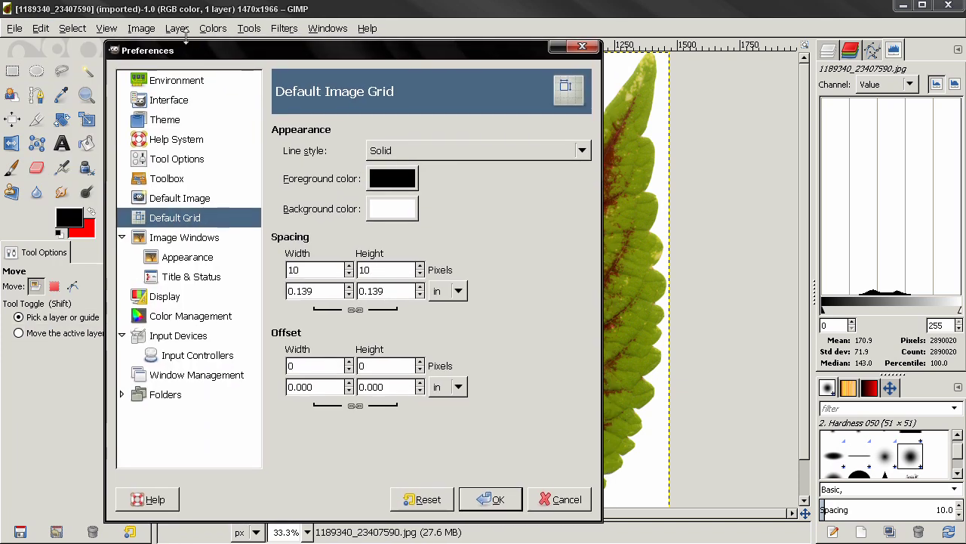
# Open Image > Configure Grid for the leaf photo and place it beside Preferences
pyautogui.click(142, 29)
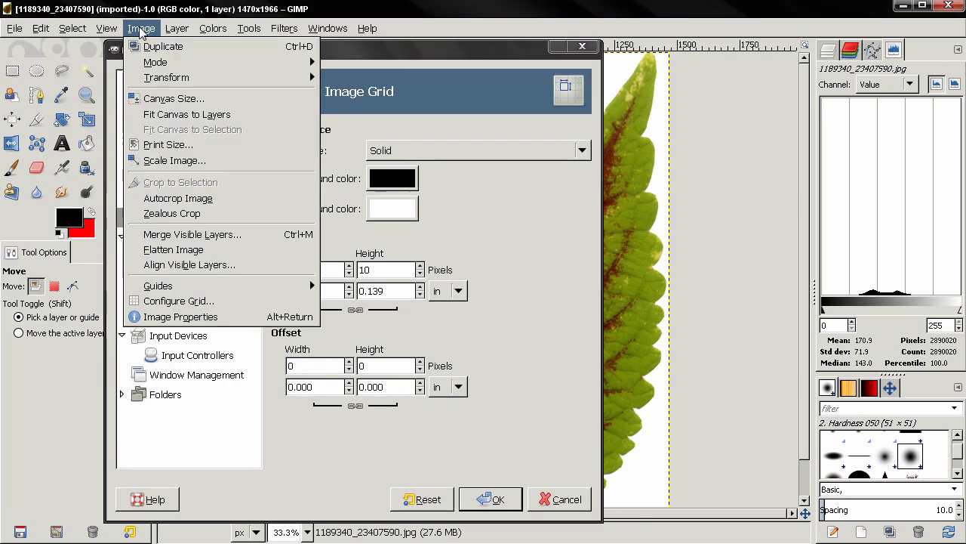
pyautogui.click(179, 301)
pyautogui.moveTo(497, 101); pyautogui.dragTo(729, 91)
pyautogui.click(485, 12)
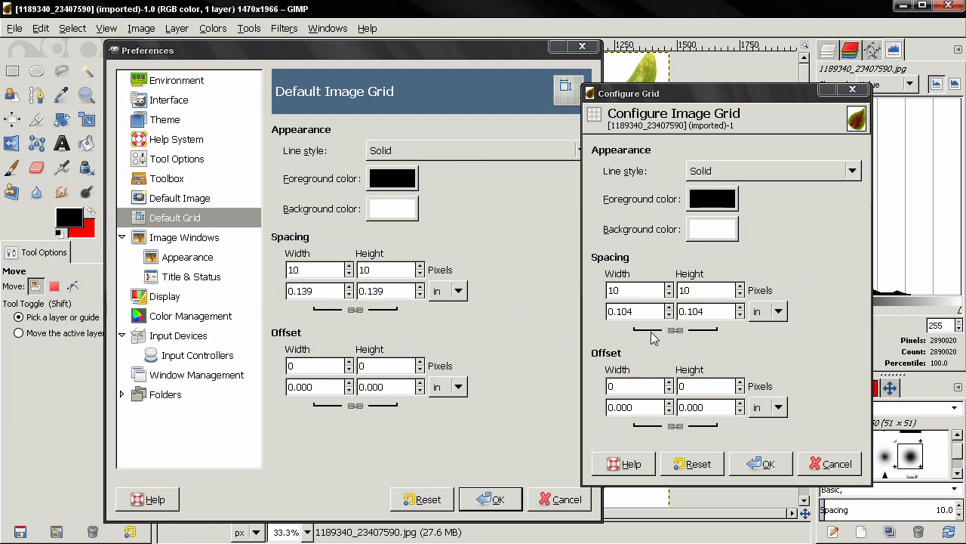
# Cancel Preferences and move the Configure Image Grid dialog to the left
pyautogui.click(548, 497)
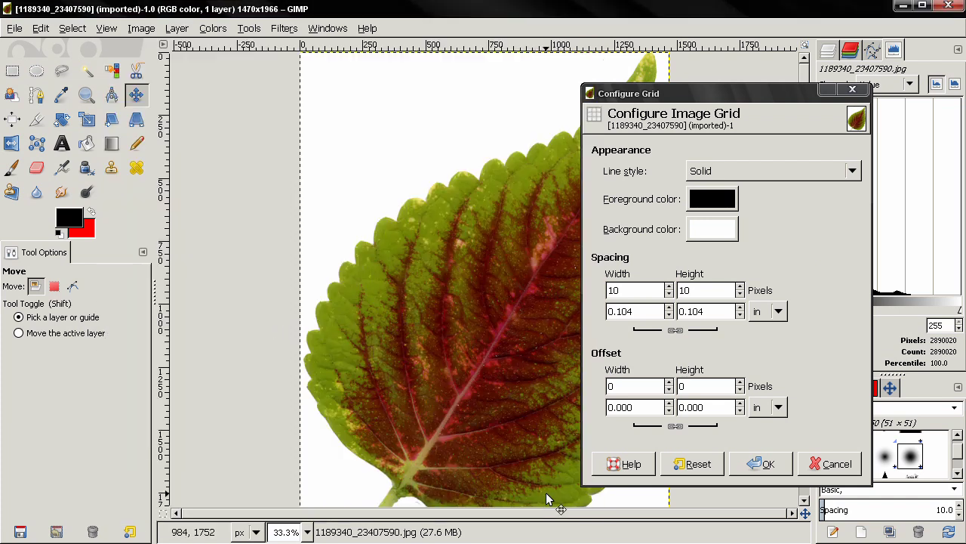
pyautogui.moveTo(676, 92); pyautogui.dragTo(298, 92)
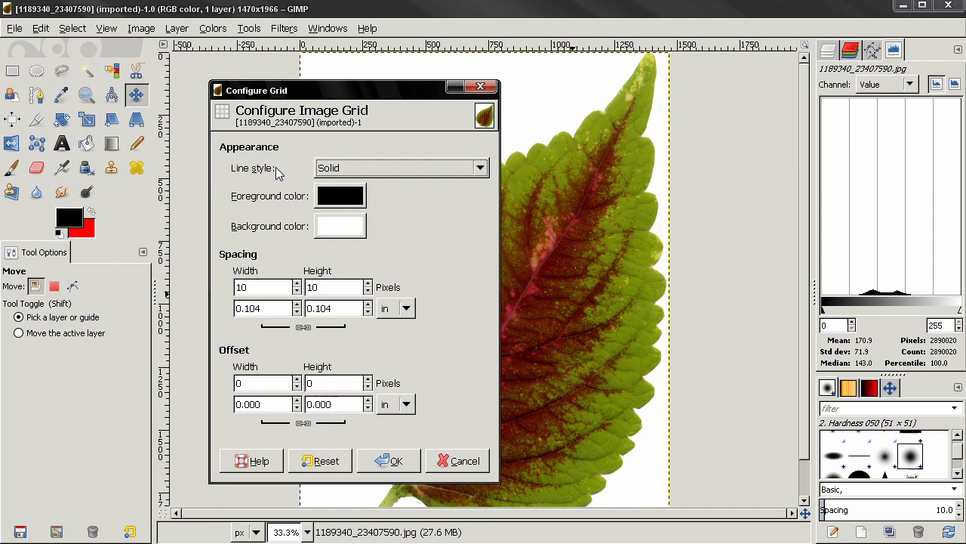
pyautogui.moveTo(370, 96); pyautogui.dragTo(261, 98)
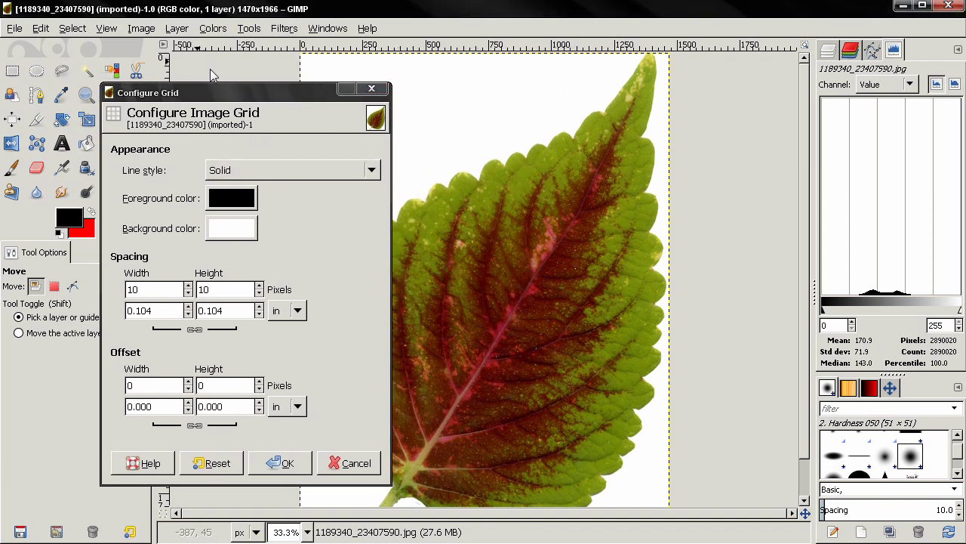
# Turn on View > Show Grid and zoom in on the leaf edge to inspect the 10-pixel grid
pyautogui.click(107, 29)
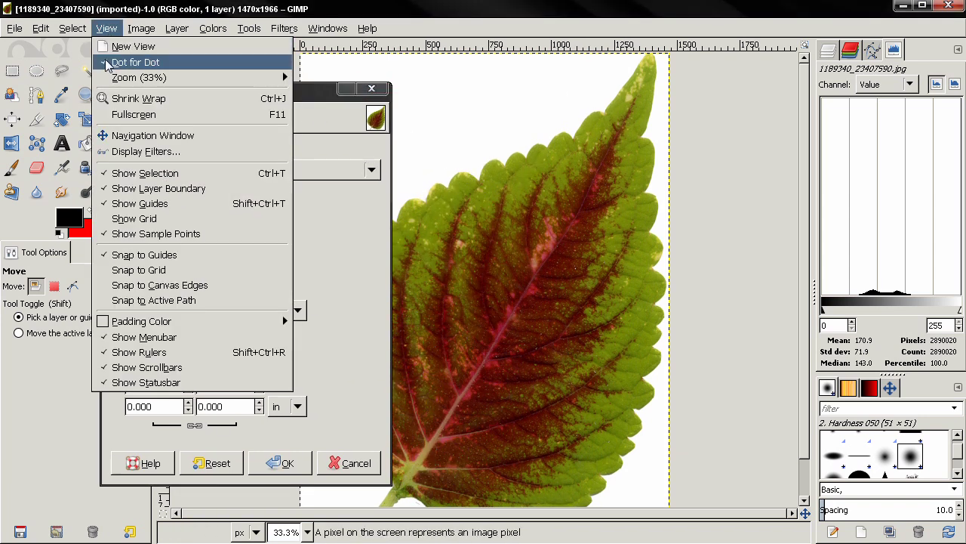
pyautogui.click(140, 219)
pyautogui.scroll(1, 495, 168)
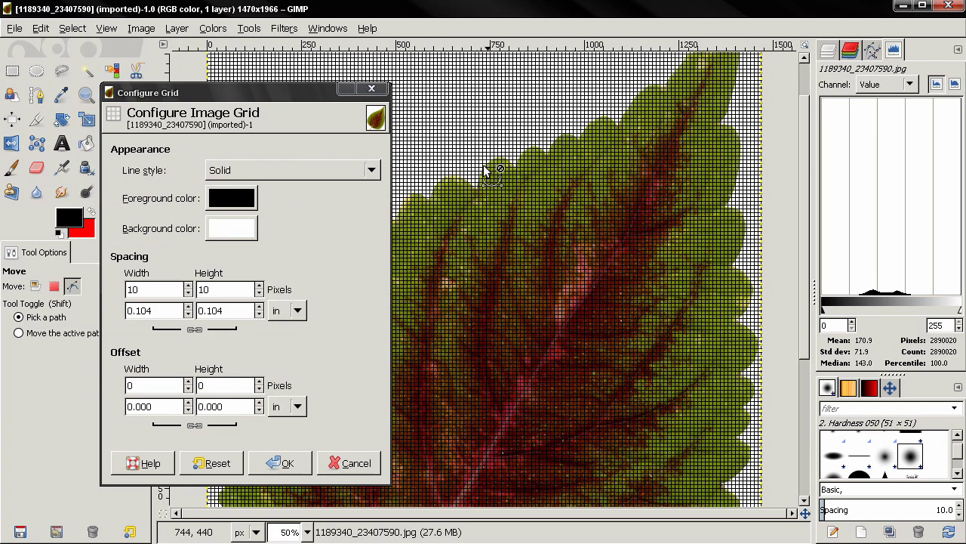
pyautogui.scroll(9, 499, 162)
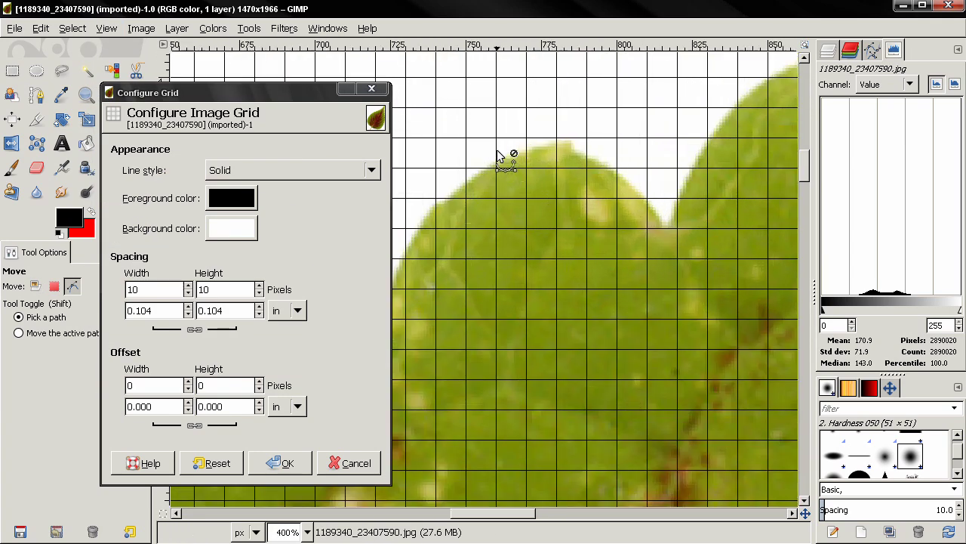
pyautogui.scroll(4, 512, 151)
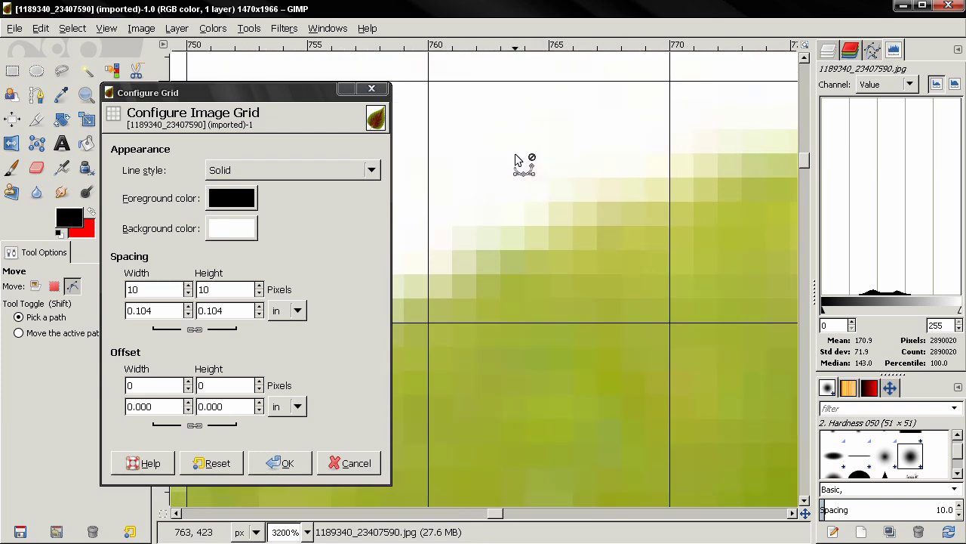
pyautogui.moveTo(517, 158); pyautogui.dragTo(539, 216)
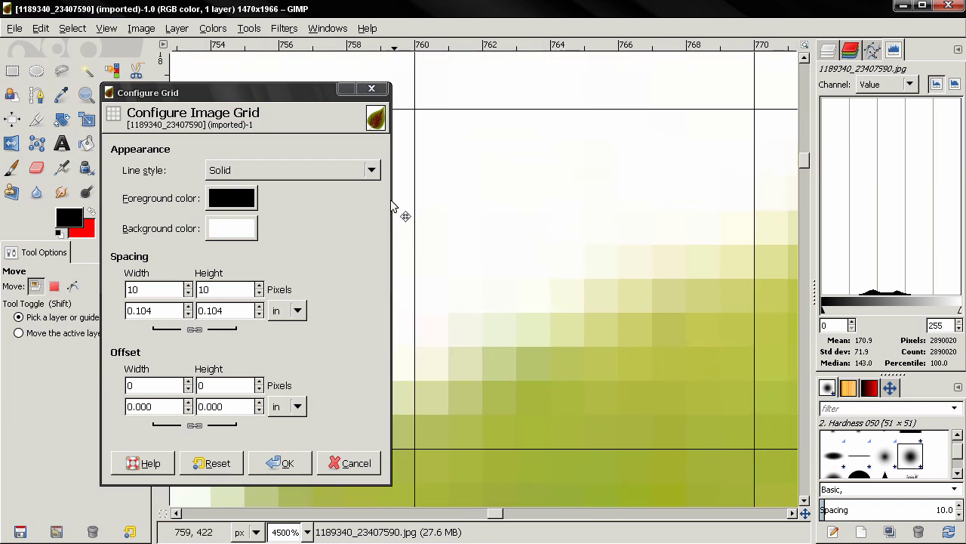
# Try the Intersections (dots) and (crosshairs) line styles, then set the grid to Dashed
pyautogui.click(327, 175)
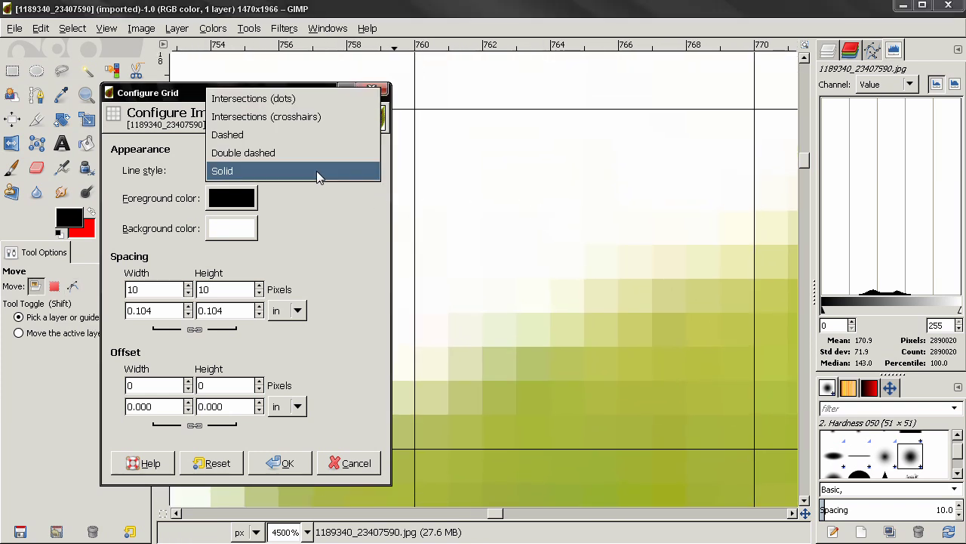
pyautogui.click(300, 99)
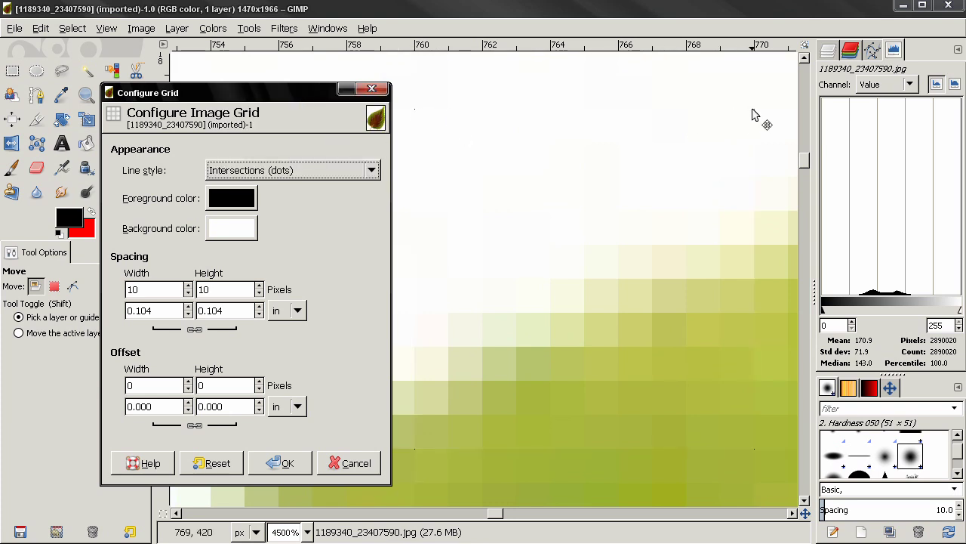
pyautogui.click(295, 172)
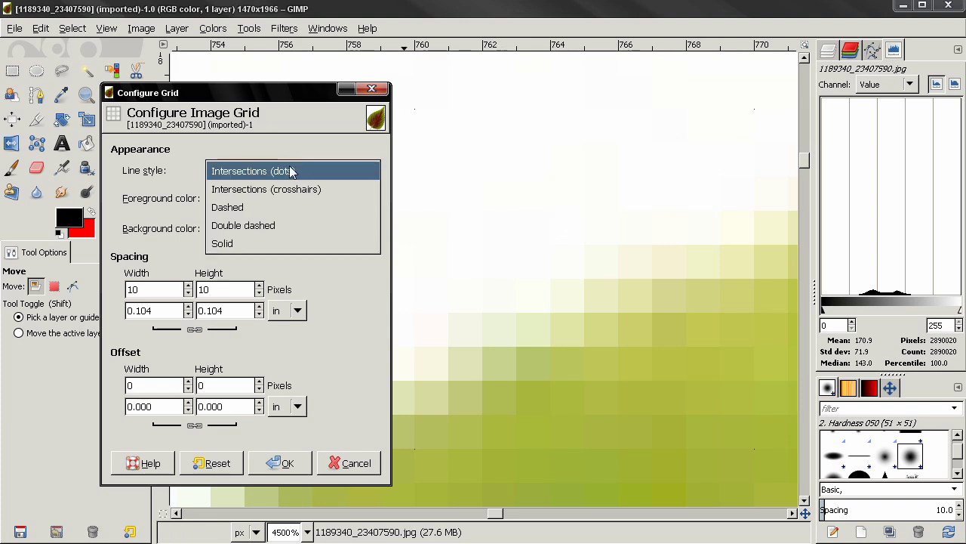
pyautogui.click(242, 195)
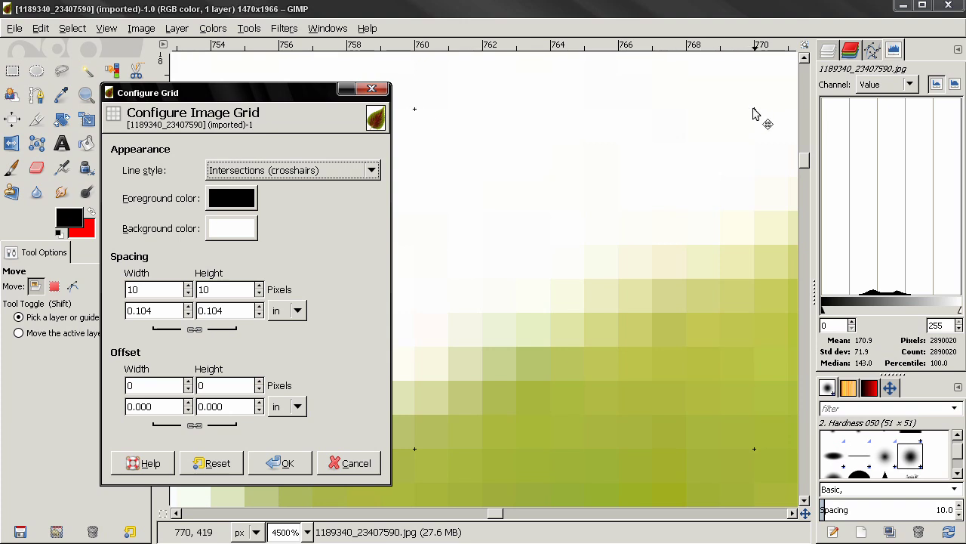
pyautogui.click(306, 172)
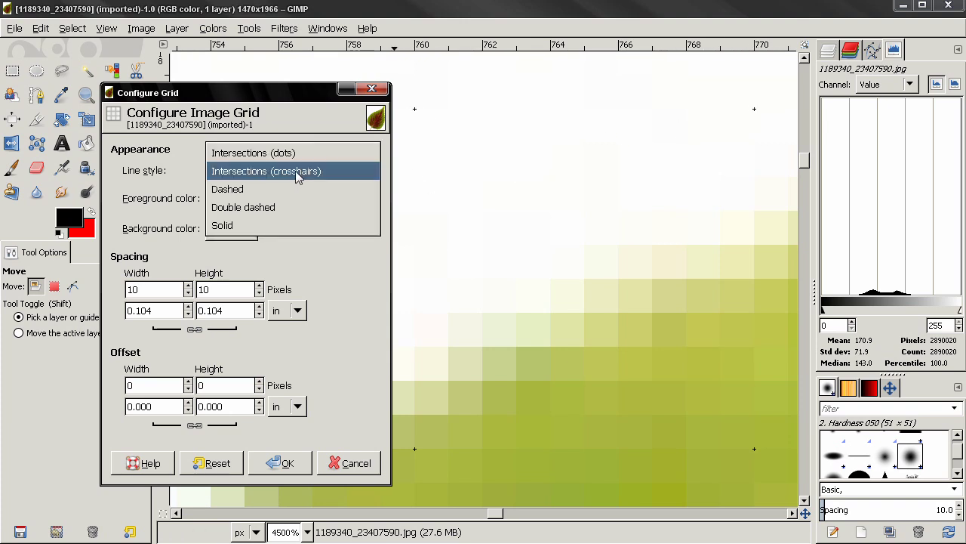
pyautogui.click(292, 190)
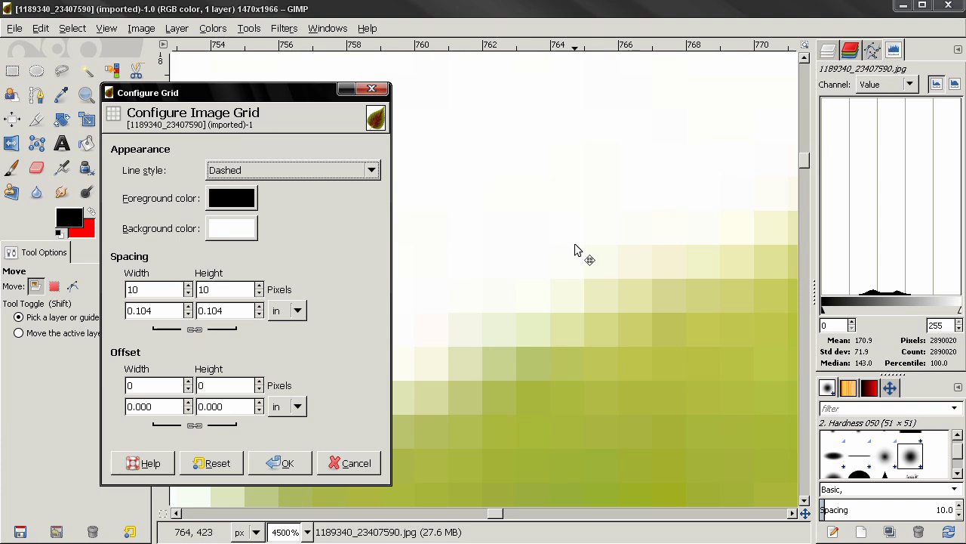
pyautogui.scroll(-1, 572, 239)
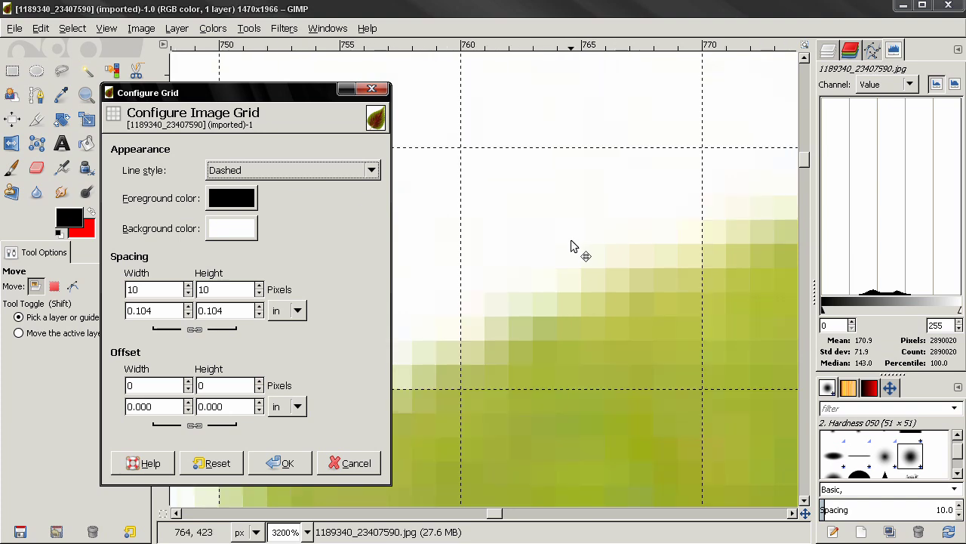
# Set the grid line style to Double dashed with a red (ff0000) foreground colour
pyautogui.click(318, 172)
pyautogui.click(319, 189)
pyautogui.click(229, 199)
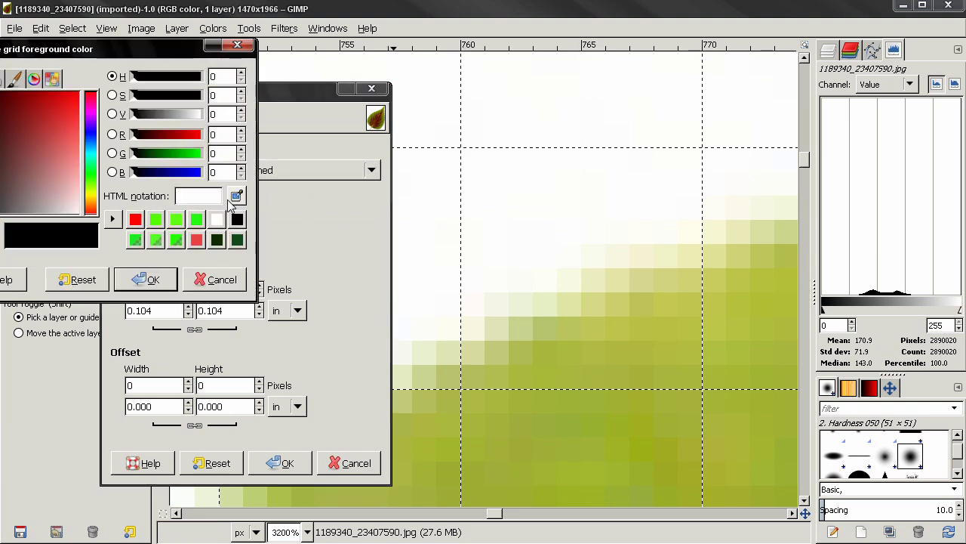
pyautogui.click(136, 219)
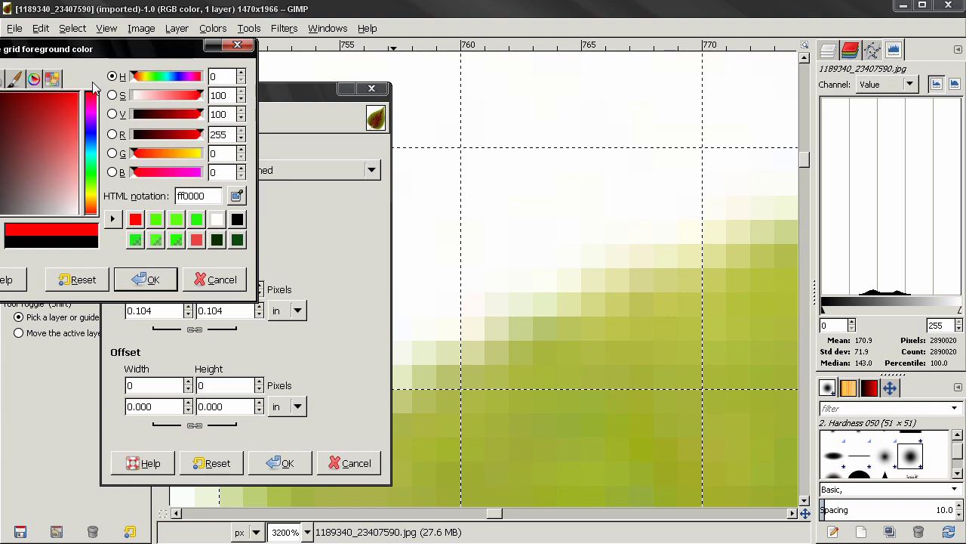
pyautogui.moveTo(114, 48); pyautogui.dragTo(209, 50)
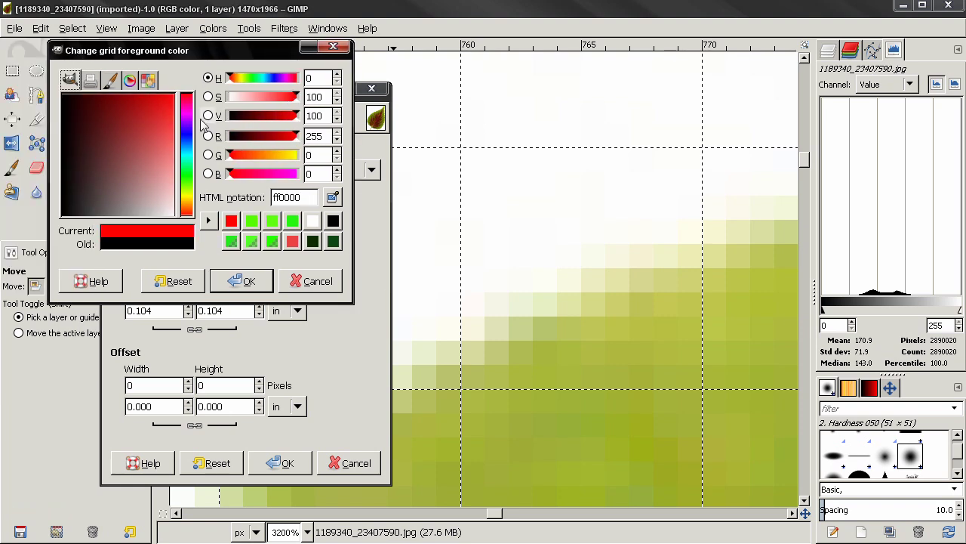
pyautogui.click(237, 282)
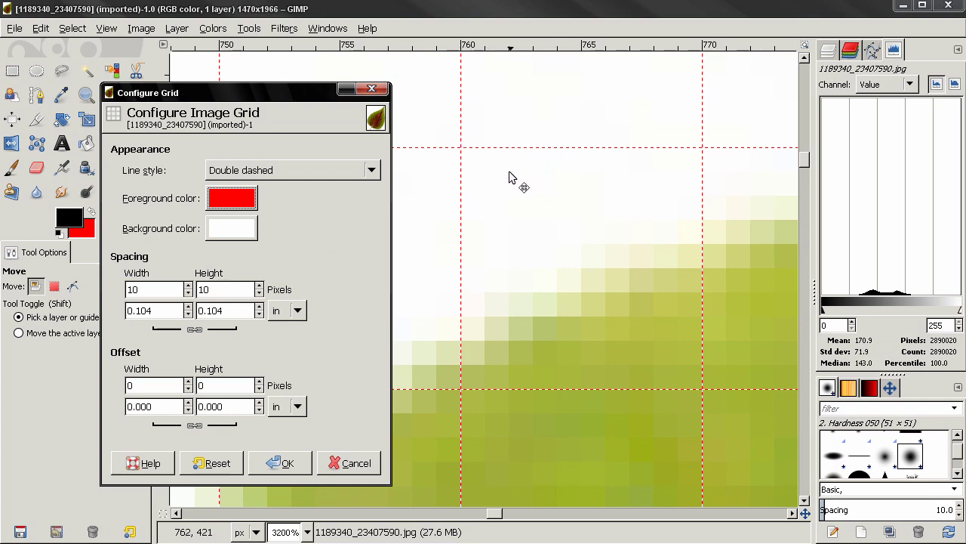
pyautogui.click(305, 172)
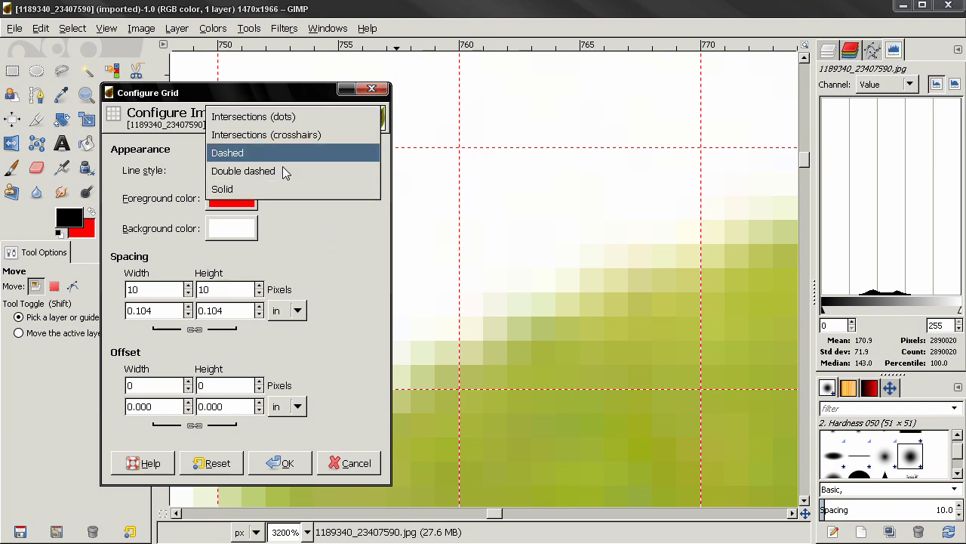
# Try the dots and Solid line styles, then return the grid to Double dashed
pyautogui.click(273, 117)
pyautogui.click(259, 170)
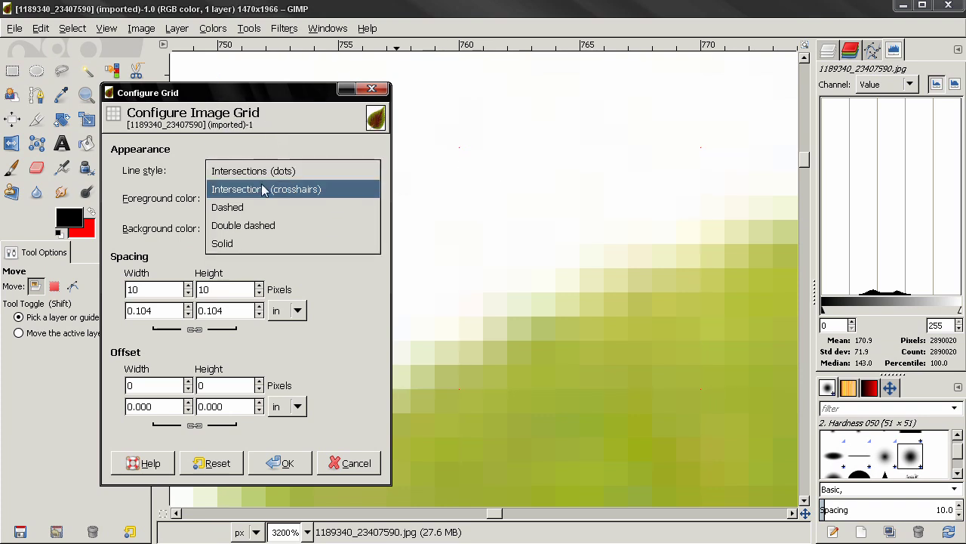
pyautogui.click(252, 240)
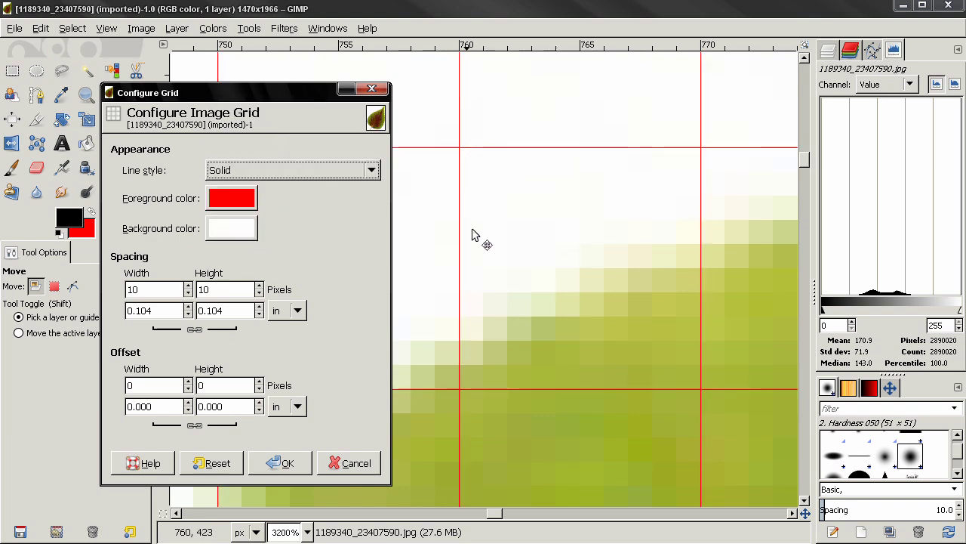
pyautogui.click(260, 173)
pyautogui.click(259, 155)
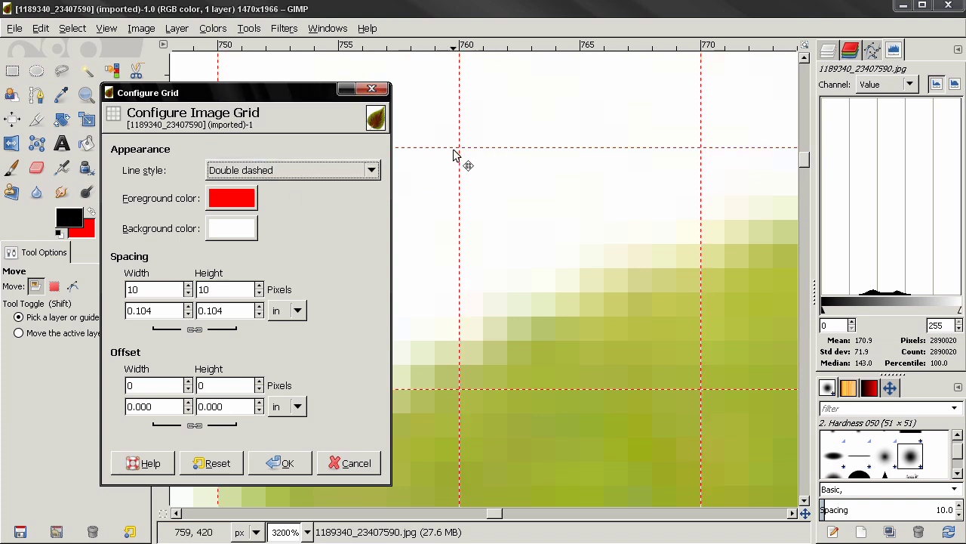
# Set the grid background colour to bright green (26fb16)
pyautogui.click(234, 240)
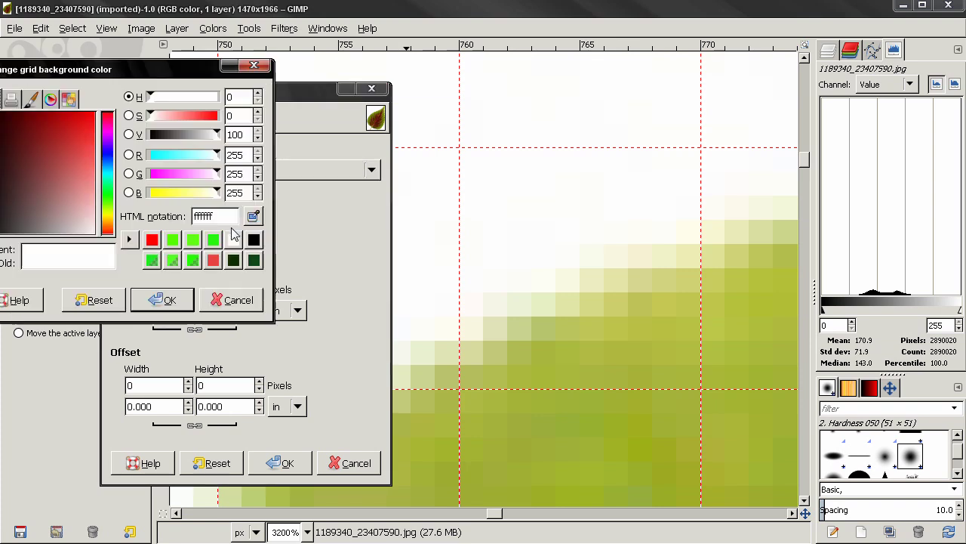
pyautogui.moveTo(184, 60); pyautogui.dragTo(252, 65)
pyautogui.click(175, 202)
pyautogui.click(148, 140)
pyautogui.moveTo(149, 140); pyautogui.dragTo(160, 119)
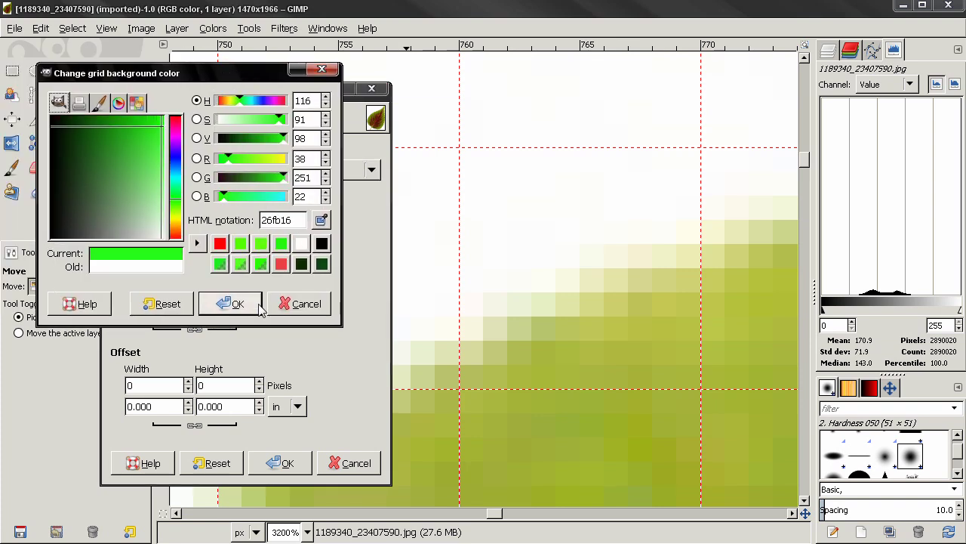
pyautogui.click(231, 303)
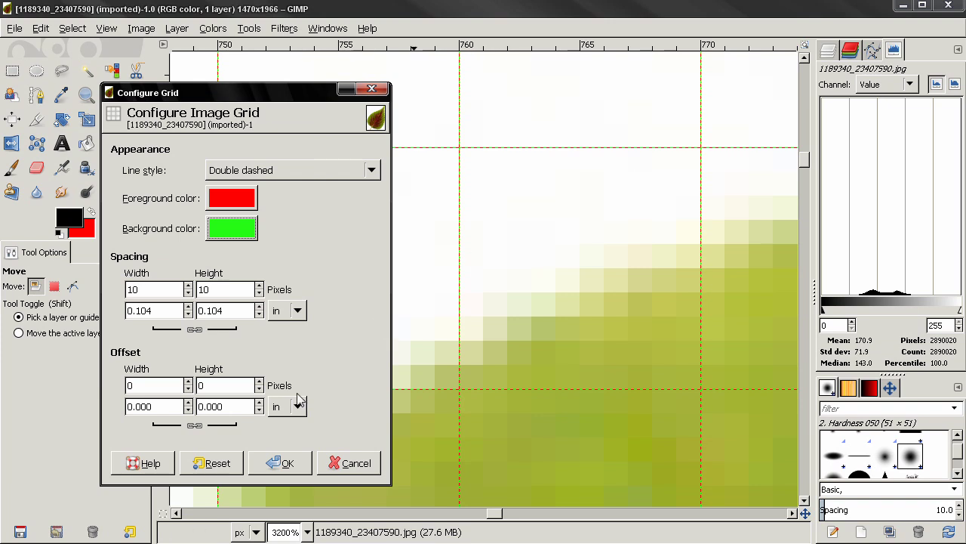
# Reset the grid to solid black lines and show its 10-pixel spacing in millimetres (2.65 mm)
pyautogui.click(212, 463)
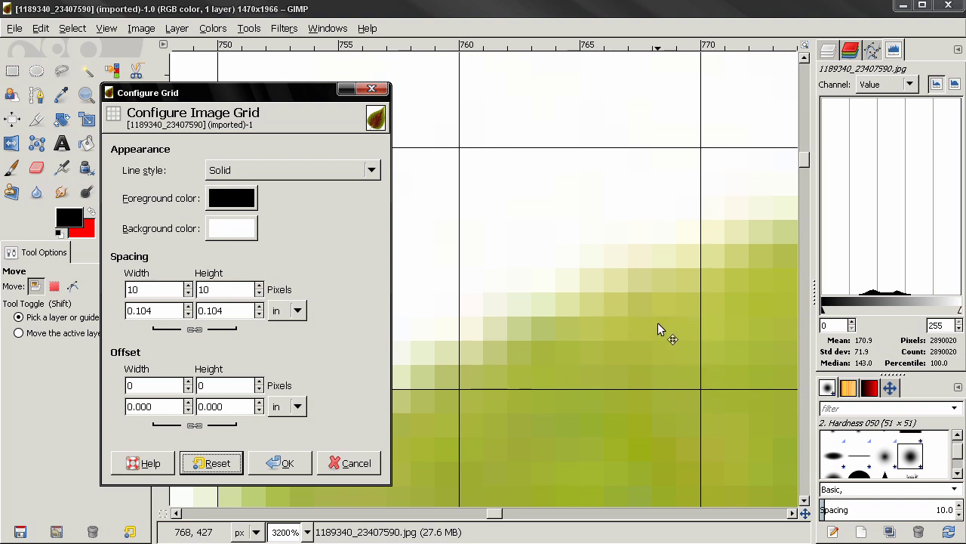
pyautogui.moveTo(658, 323); pyautogui.dragTo(460, 339)
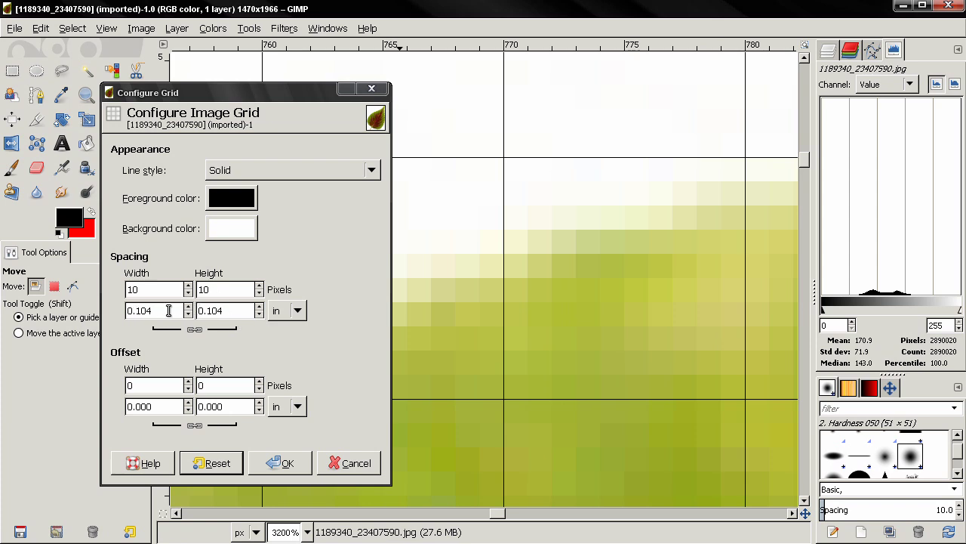
pyautogui.click(291, 310)
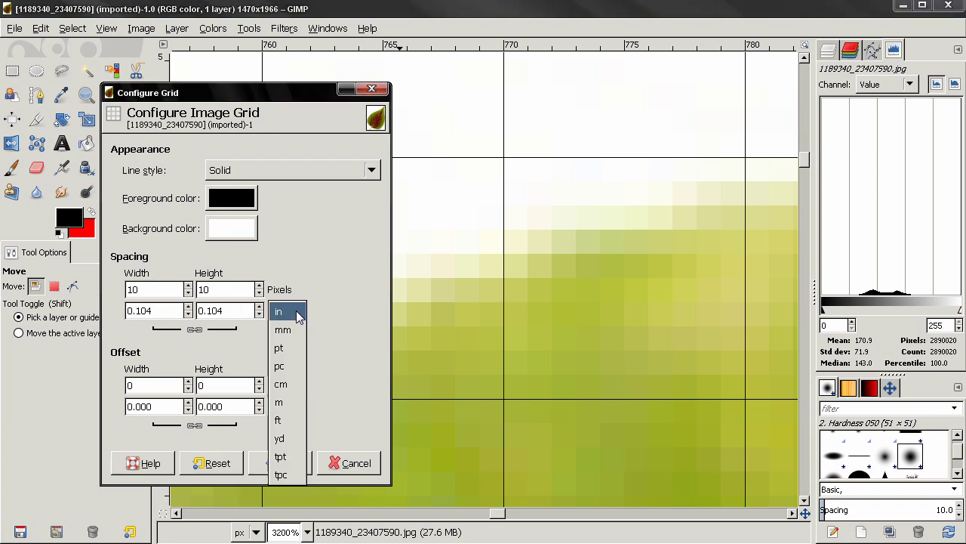
pyautogui.click(284, 330)
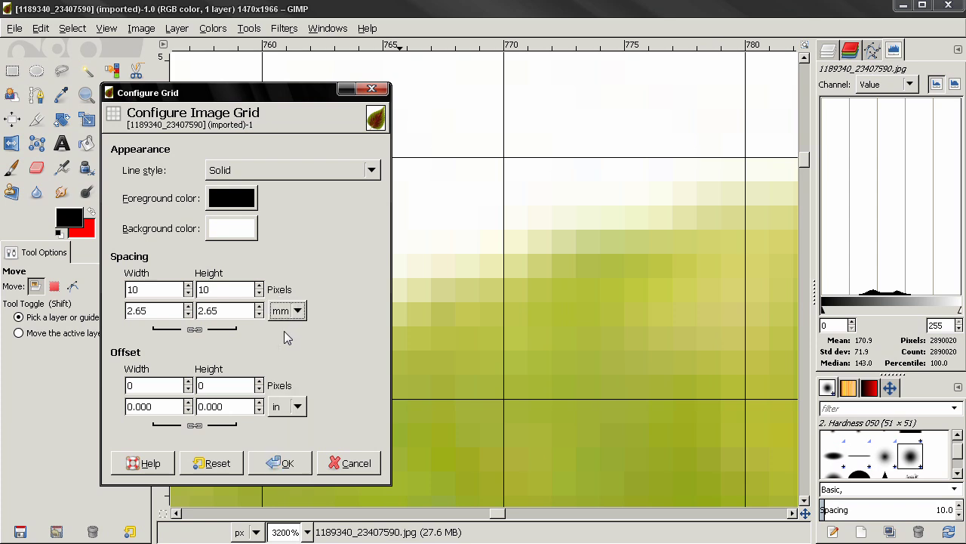
pyautogui.moveTo(219, 312); pyautogui.dragTo(191, 312)
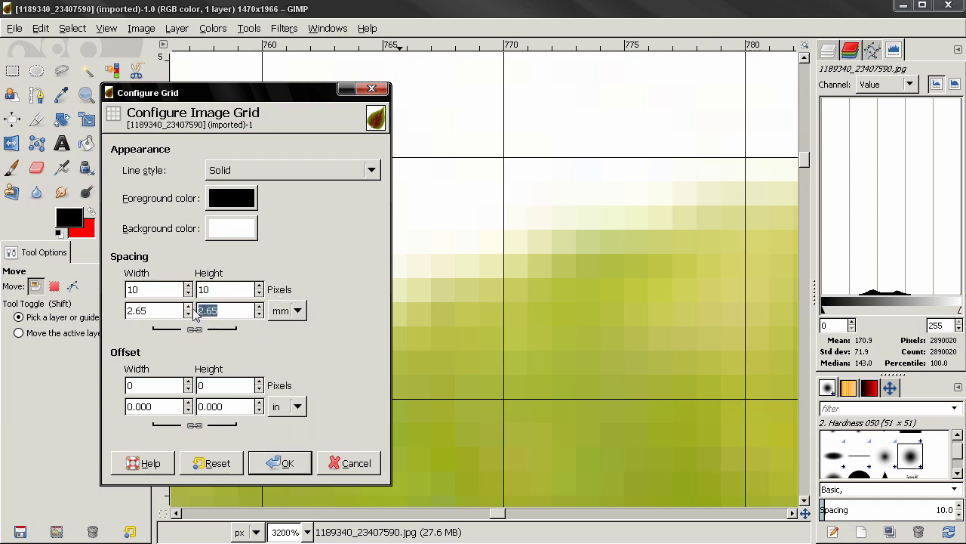
# Unlink the spacing chain and raise the vertical grid spacing to 14 pixels, keeping width at 10
pyautogui.click(224, 310)
pyautogui.click(193, 330)
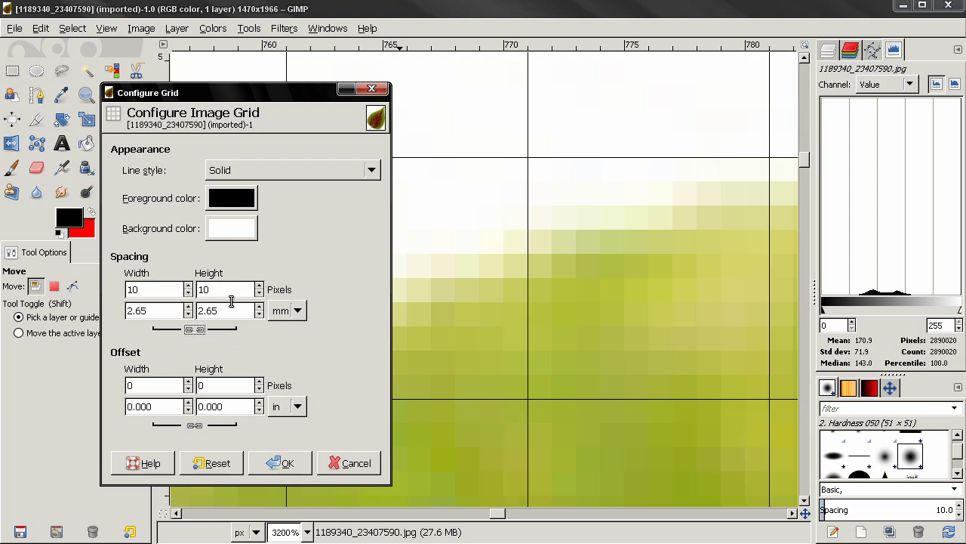
pyautogui.click(261, 287)
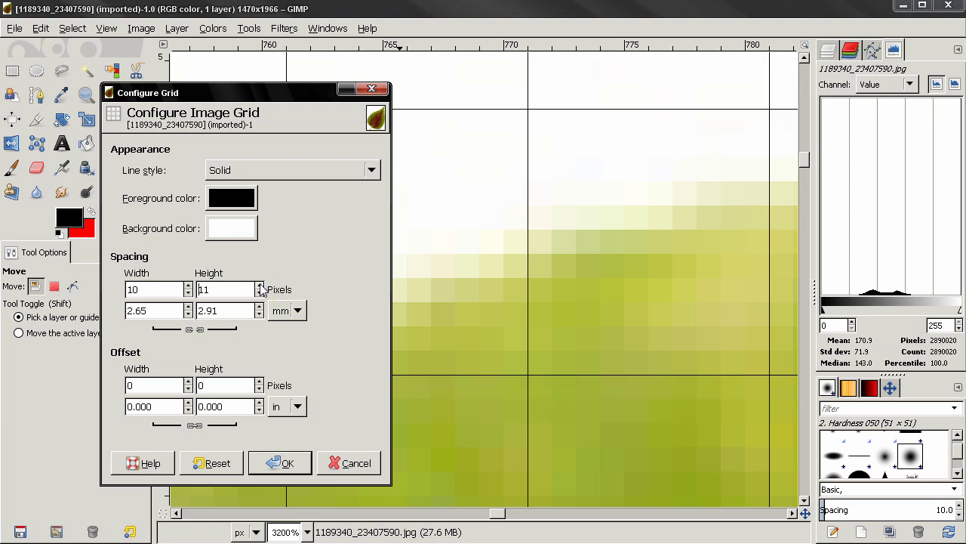
pyautogui.click(260, 287)
pyautogui.click(261, 287)
pyautogui.click(260, 287)
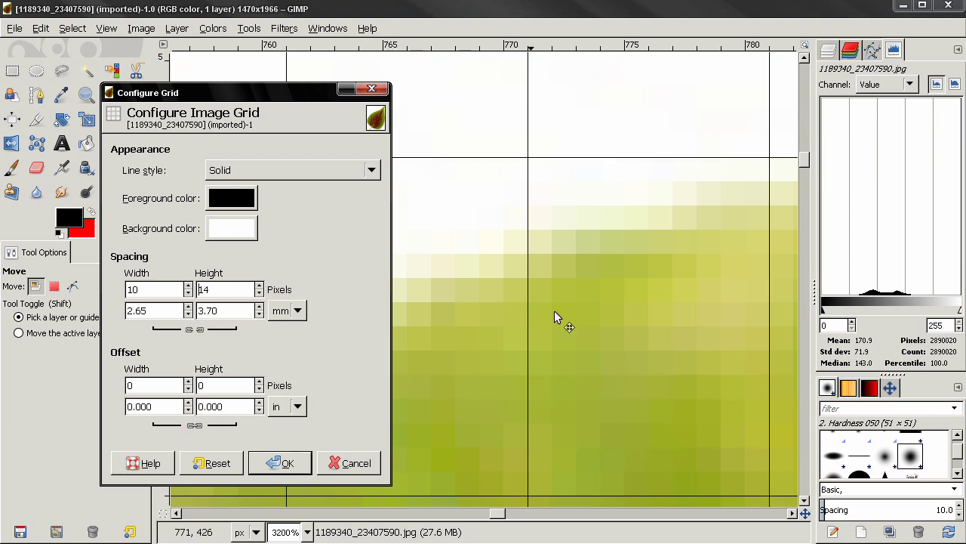
pyautogui.scroll(-2, 571, 310)
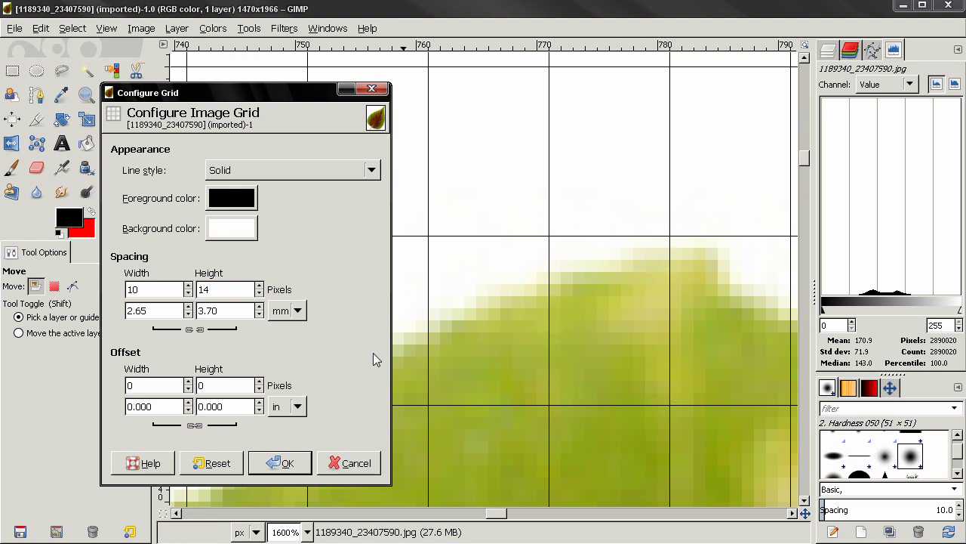
pyautogui.click(214, 462)
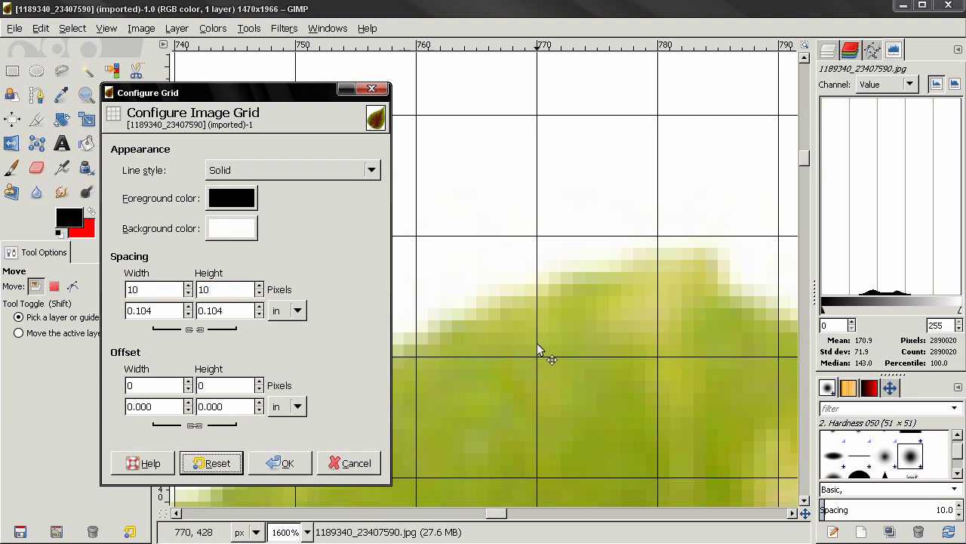
pyautogui.scroll(-9, 590, 274)
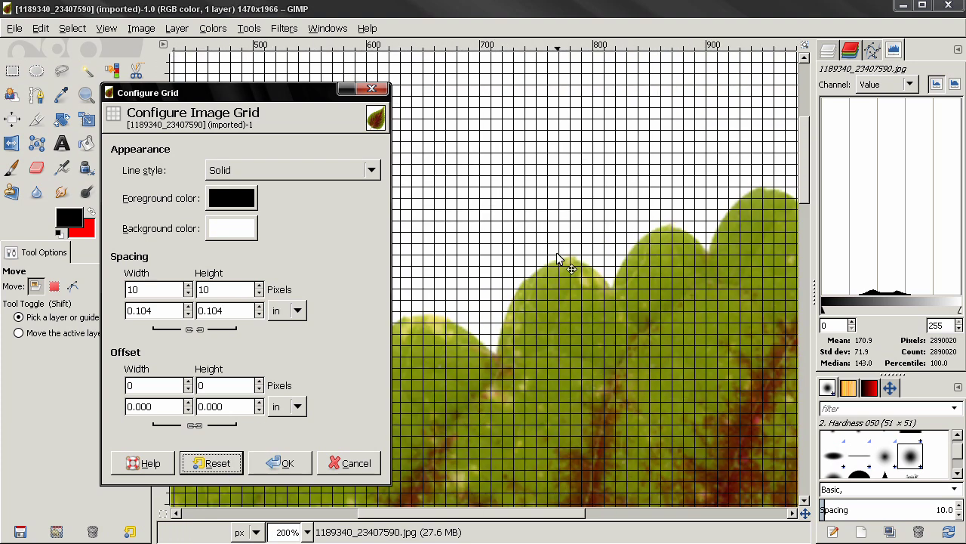
pyautogui.scroll(-2, 557, 254)
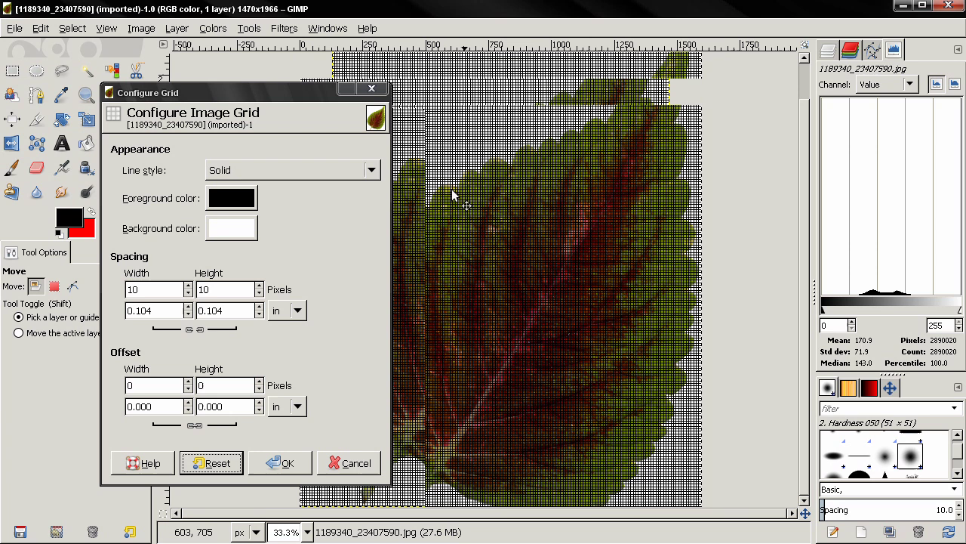
pyautogui.scroll(11, 600, 326)
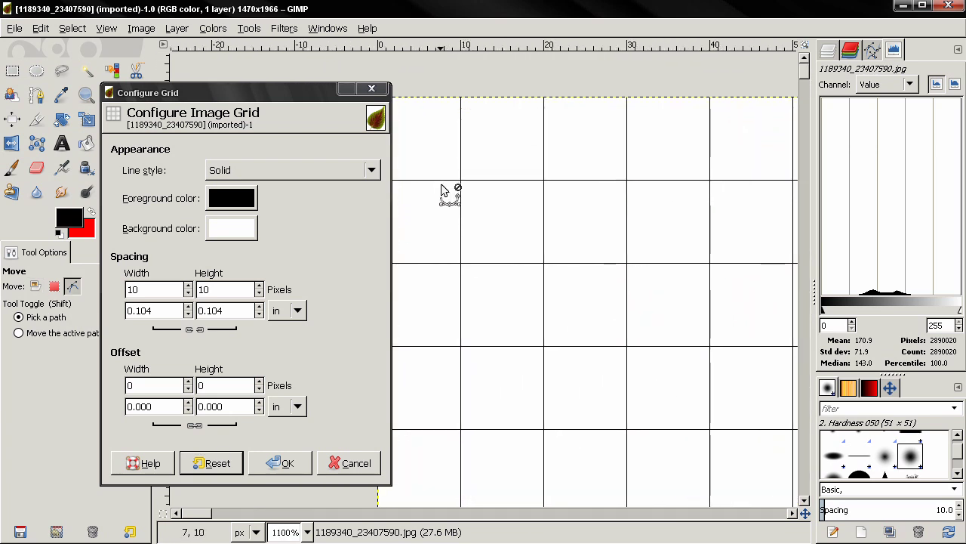
pyautogui.moveTo(437, 191); pyautogui.dragTo(538, 287)
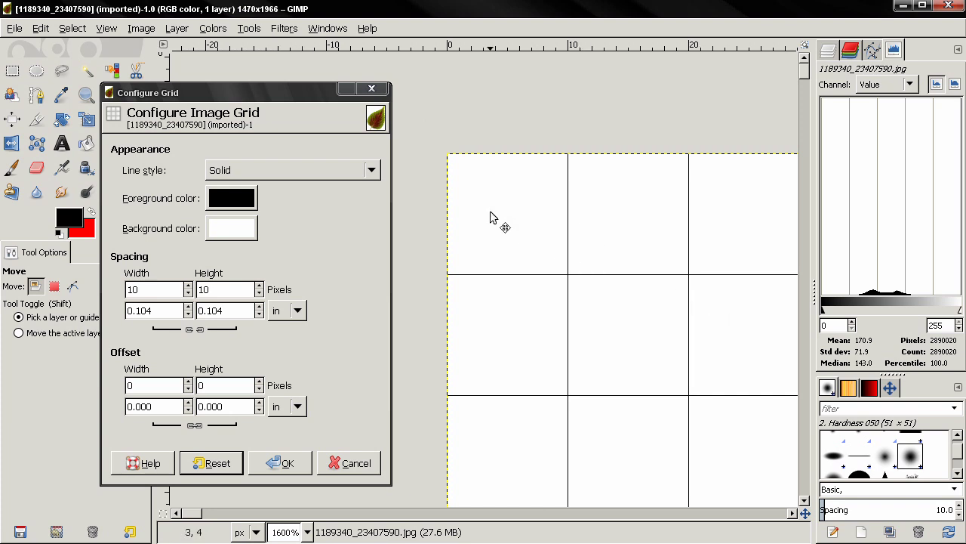
pyautogui.press('1')
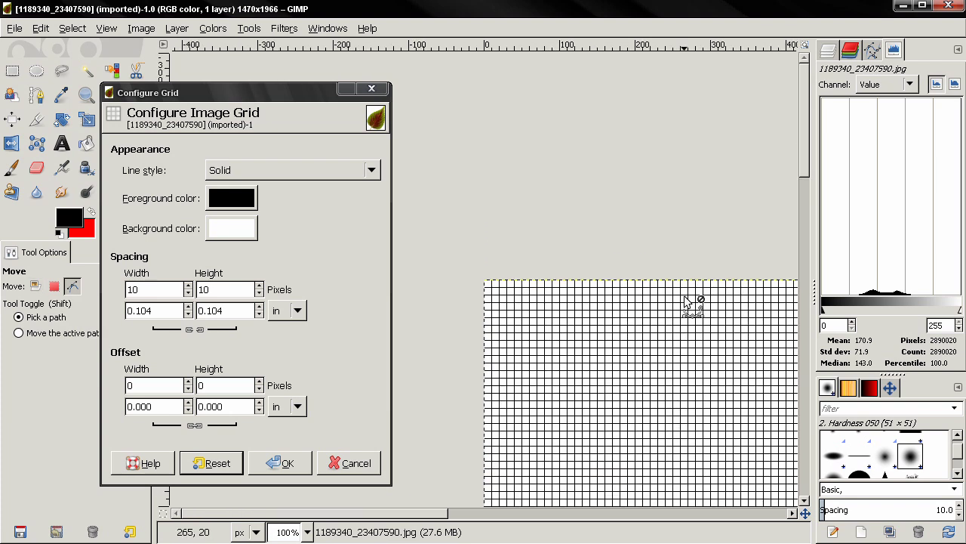
pyautogui.scroll(-3, 687, 302)
pyautogui.scroll(2, 687, 302)
pyautogui.hscroll(2, 672, 304)
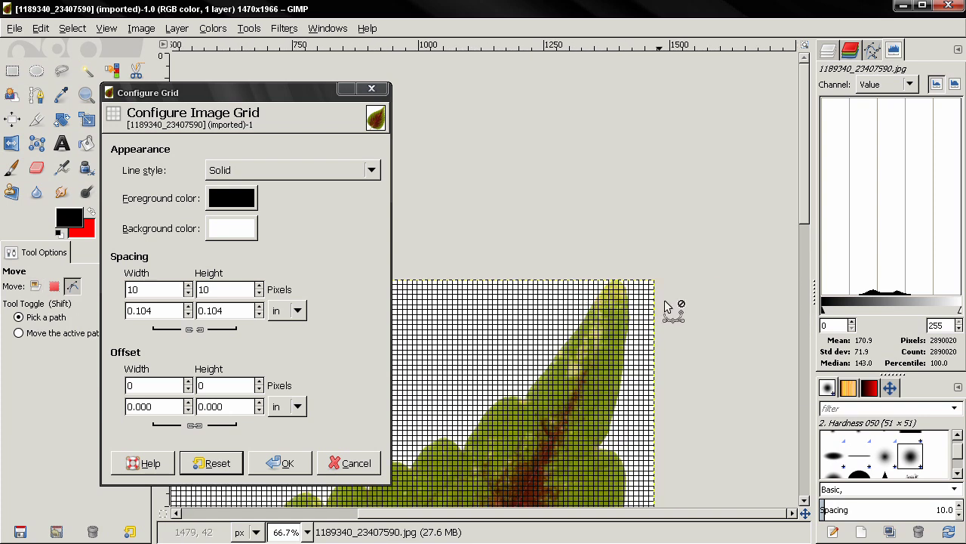
pyautogui.scroll(10, 657, 306)
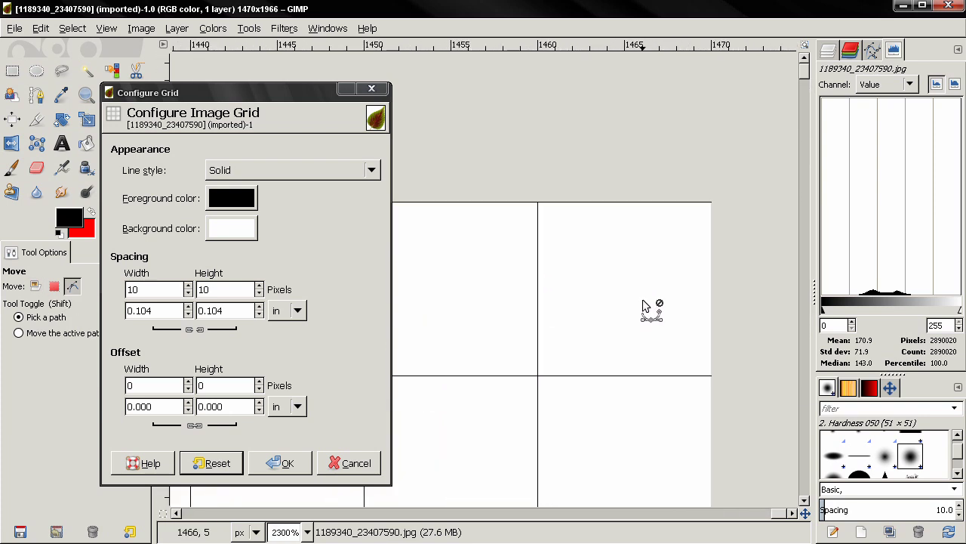
pyautogui.press('m')
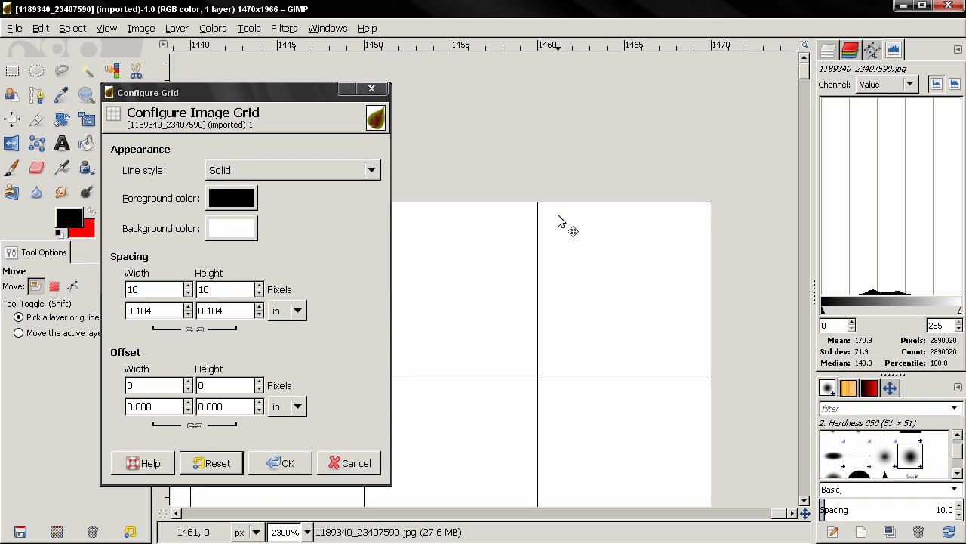
pyautogui.scroll(-12, 558, 215)
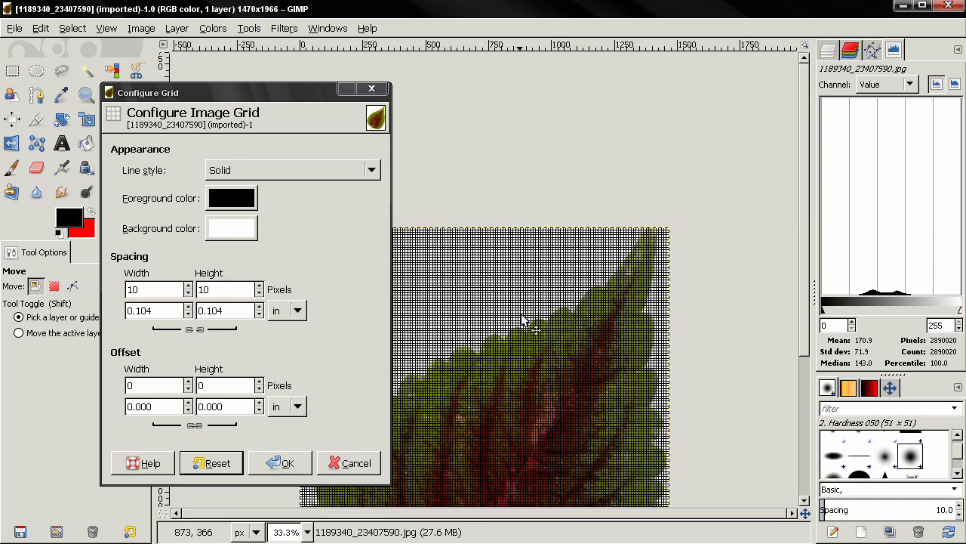
pyautogui.moveTo(521, 319); pyautogui.dragTo(641, 160)
pyautogui.moveTo(548, 350); pyautogui.dragTo(559, 163)
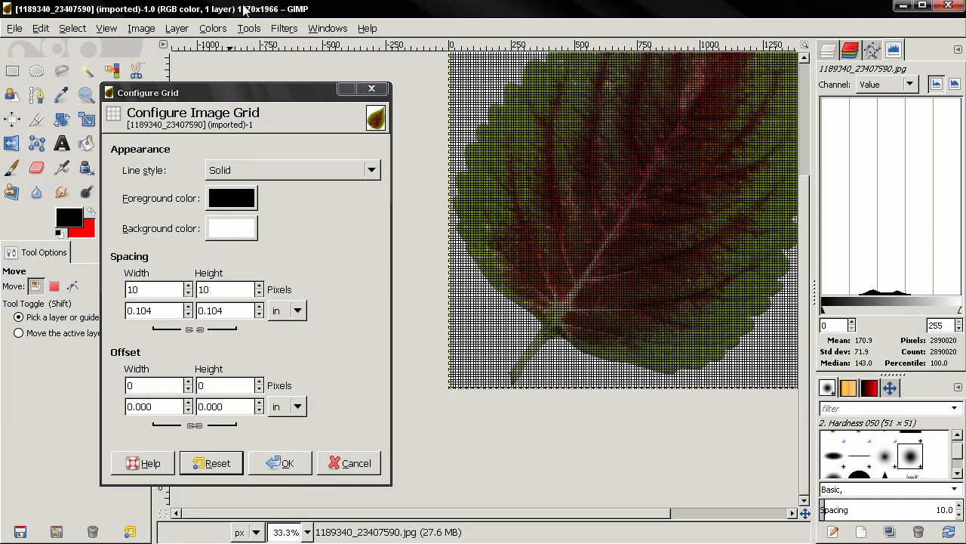
pyautogui.scroll(6, 443, 404)
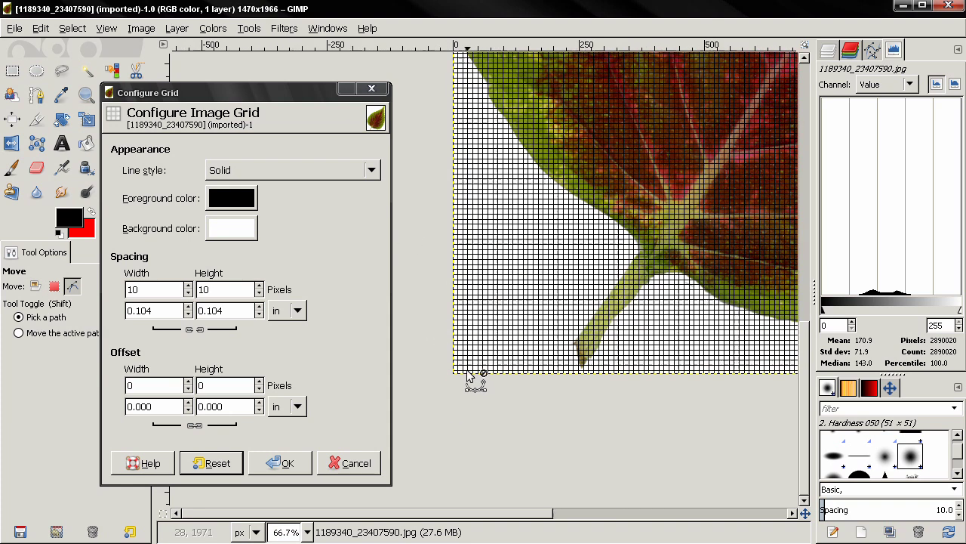
pyautogui.scroll(7, 440, 392)
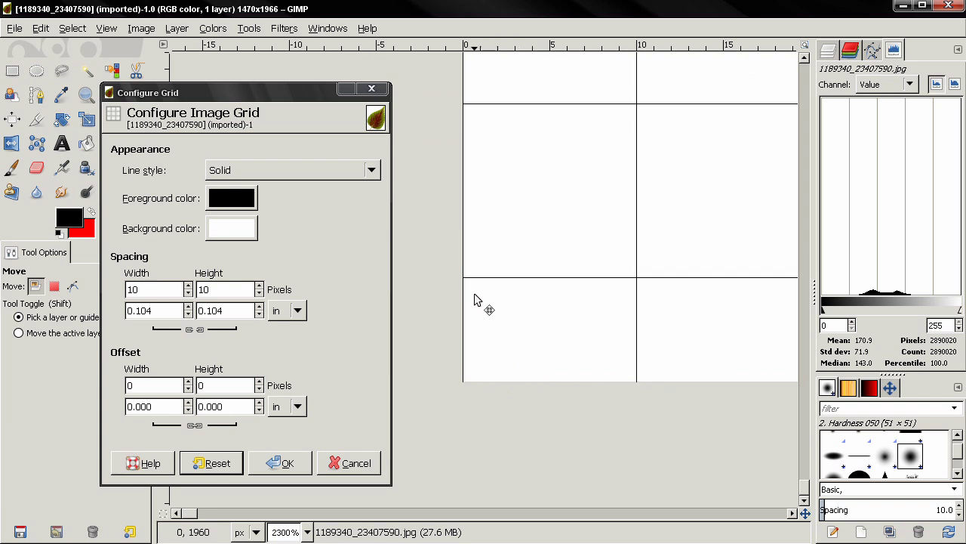
pyautogui.scroll(-6, 482, 295)
pyautogui.scroll(-5, 481, 289)
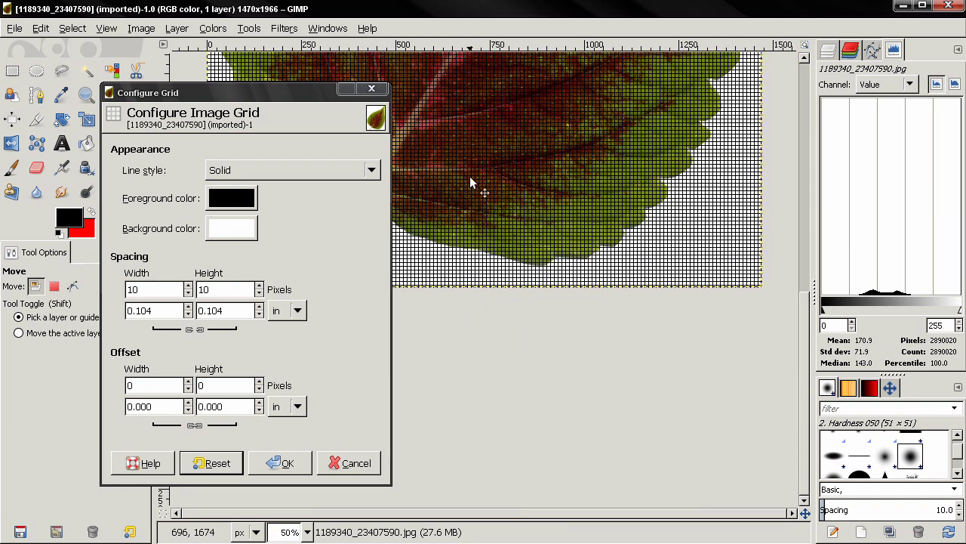
pyautogui.scroll(6, 511, 105)
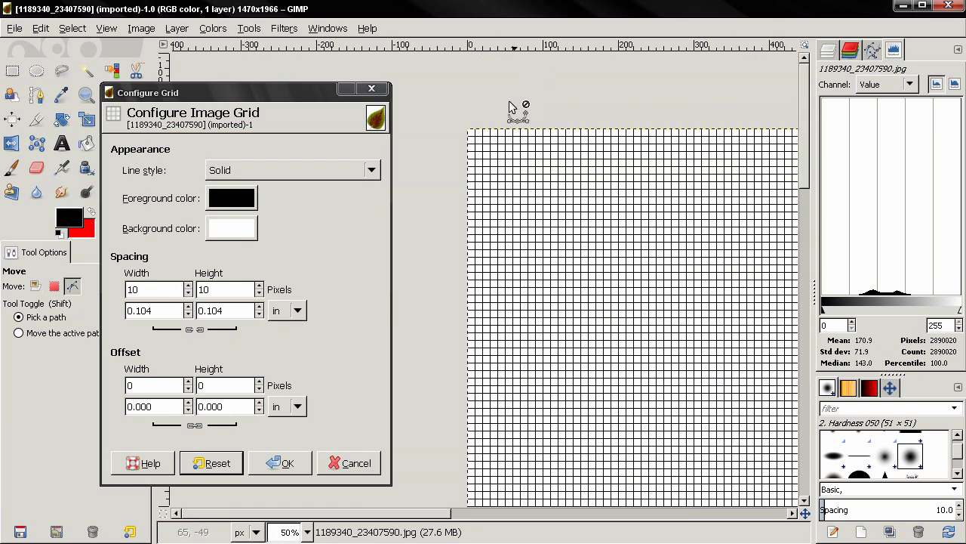
pyautogui.scroll(6, 482, 204)
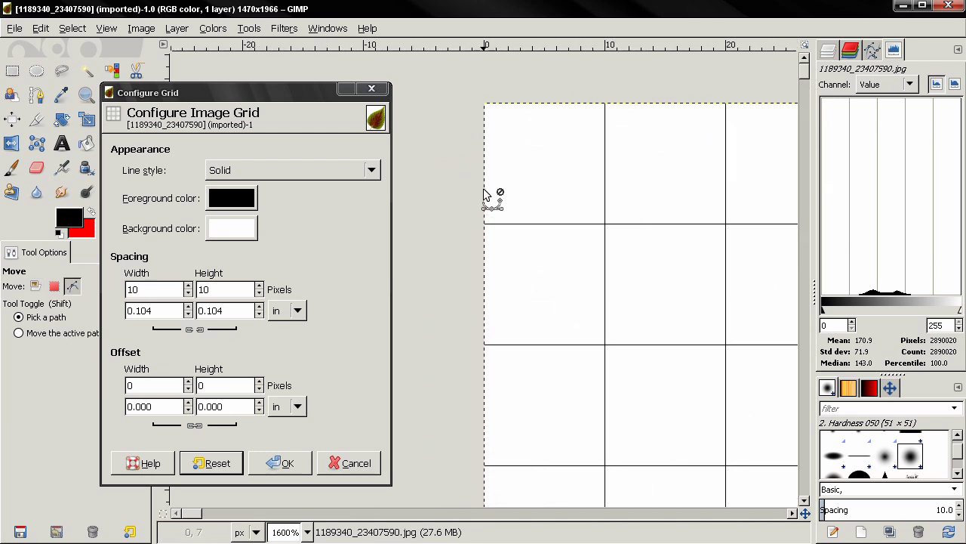
# Unlink the offset chain and set grid offsets to 6 px wide and 7 px high (0.063 × 0.073 in)
pyautogui.click(188, 382)
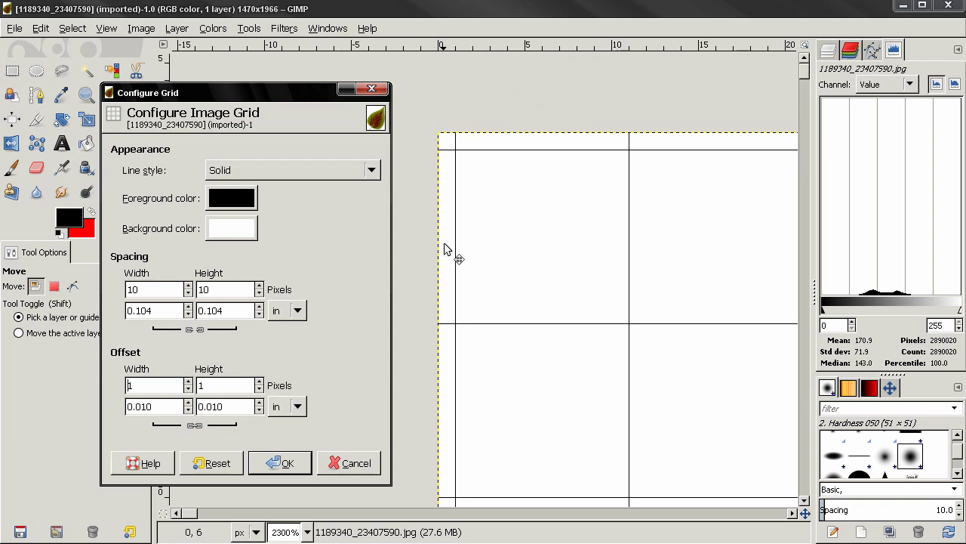
pyautogui.click(188, 389)
pyautogui.click(189, 390)
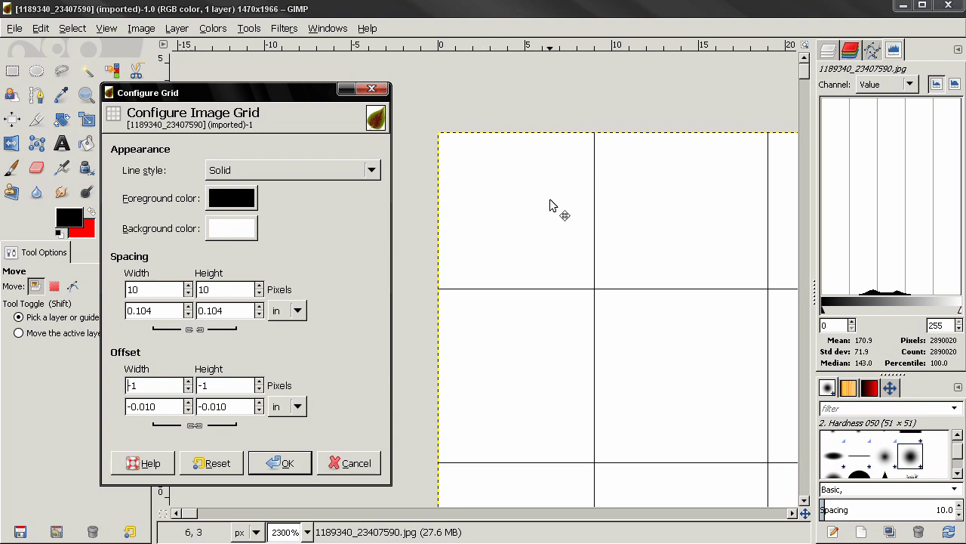
pyautogui.click(195, 425)
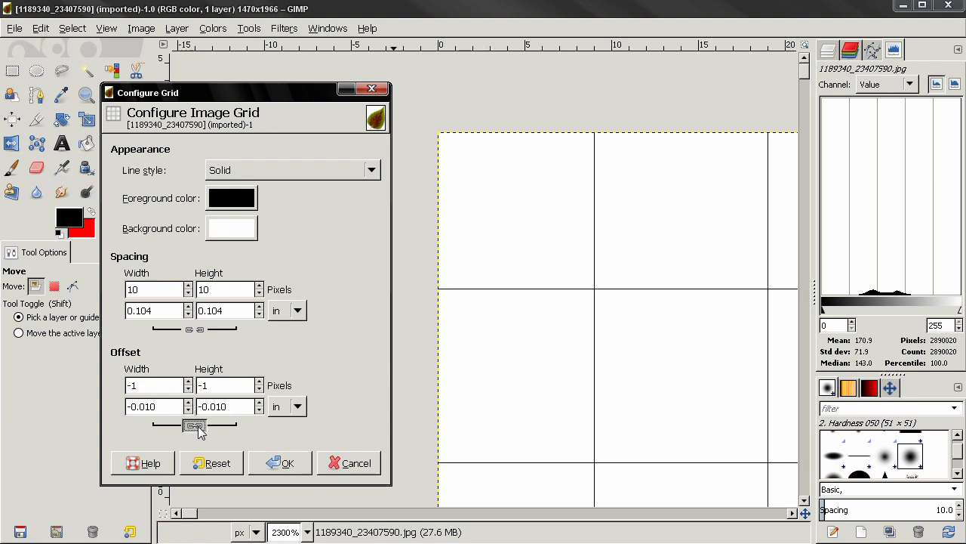
pyautogui.click(188, 382)
pyautogui.click(188, 382)
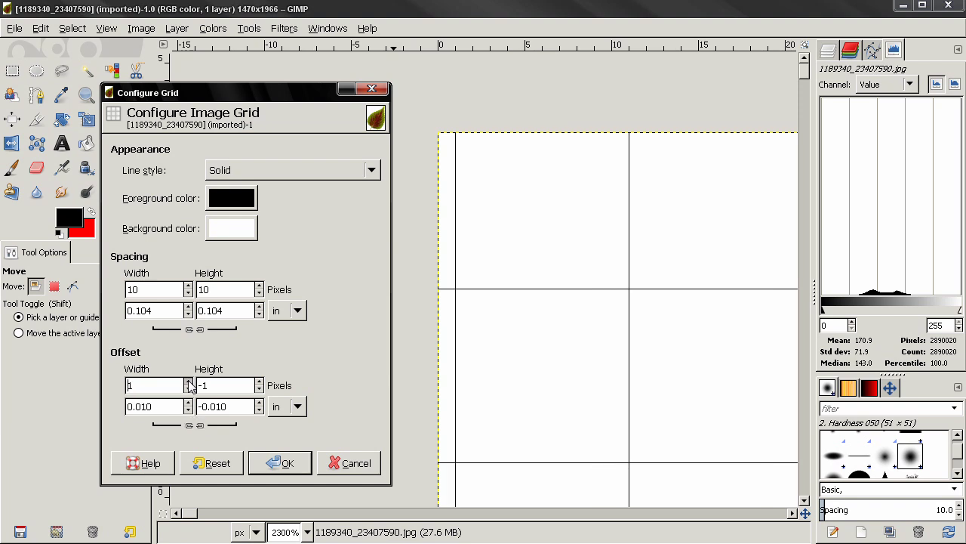
pyautogui.click(188, 382)
pyautogui.click(188, 382)
pyautogui.click(188, 382)
pyautogui.click(188, 382)
pyautogui.click(188, 382)
pyautogui.click(259, 382)
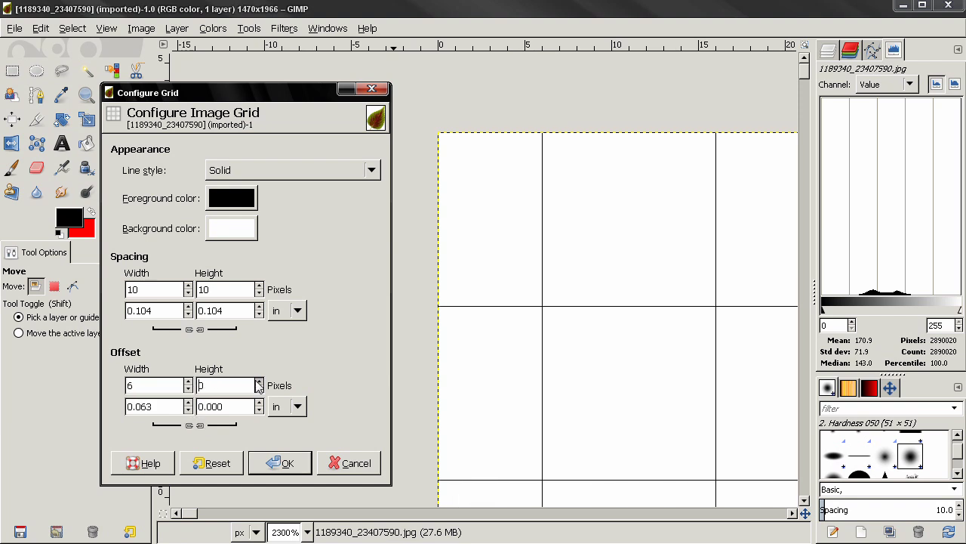
pyautogui.click(259, 382)
pyautogui.click(259, 382)
pyautogui.click(259, 382)
pyautogui.click(259, 382)
pyautogui.click(259, 382)
pyautogui.click(259, 382)
pyautogui.click(259, 382)
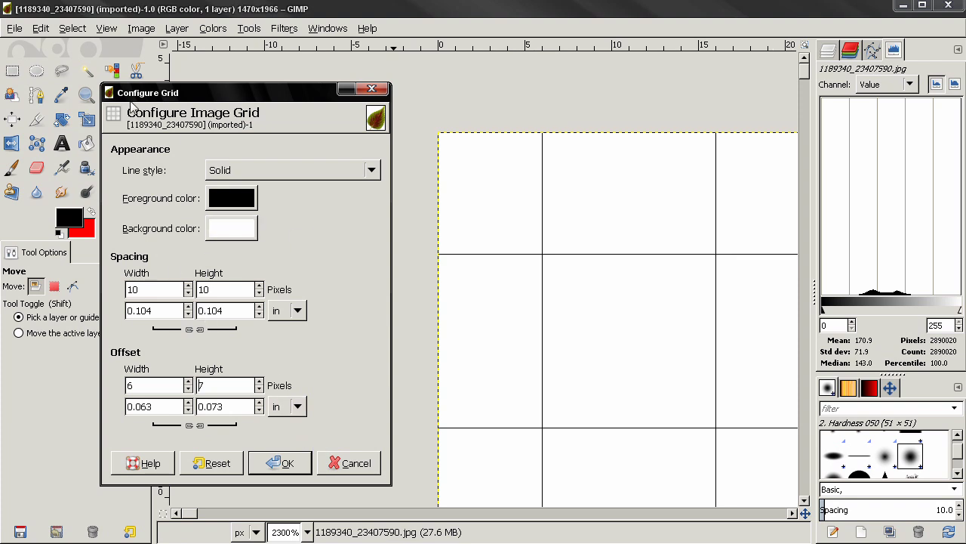
# Enable Snap to Grid and draw a grid-aligned 9 × 2 pixel rectangle selection at 6, 7
pyautogui.click(106, 28)
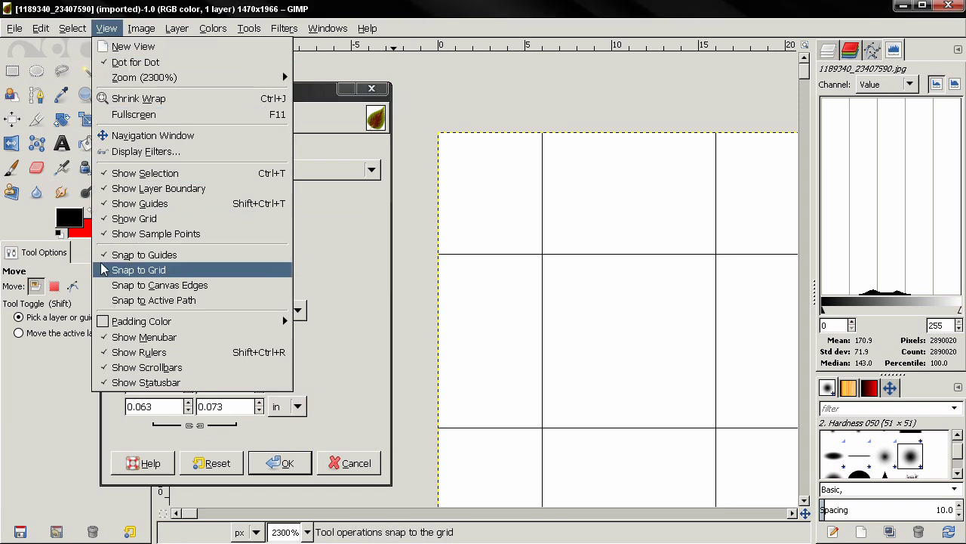
pyautogui.click(147, 273)
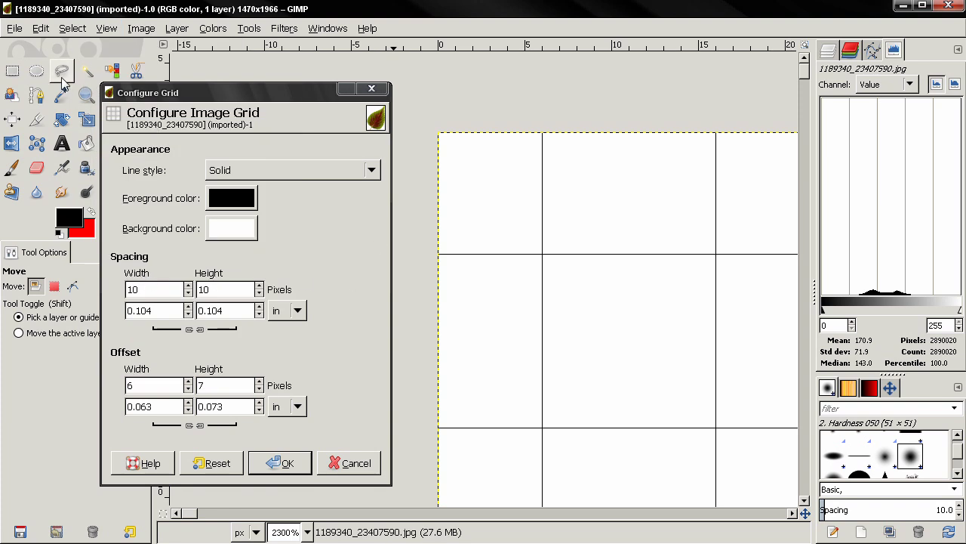
pyautogui.click(12, 70)
pyautogui.moveTo(551, 269)
pyautogui.mouseDown()
pyautogui.moveTo(711, 459)
pyautogui.moveTo(715, 425)
pyautogui.moveTo(750, 428)
pyautogui.moveTo(714, 445)
pyautogui.moveTo(695, 253)
pyautogui.moveTo(716, 133)
pyautogui.moveTo(699, 288)
pyautogui.mouseUp()
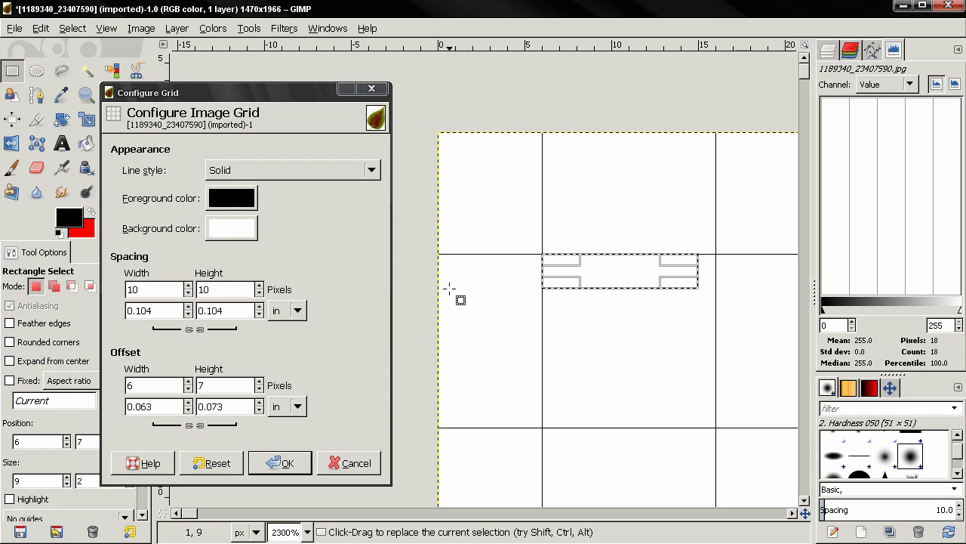